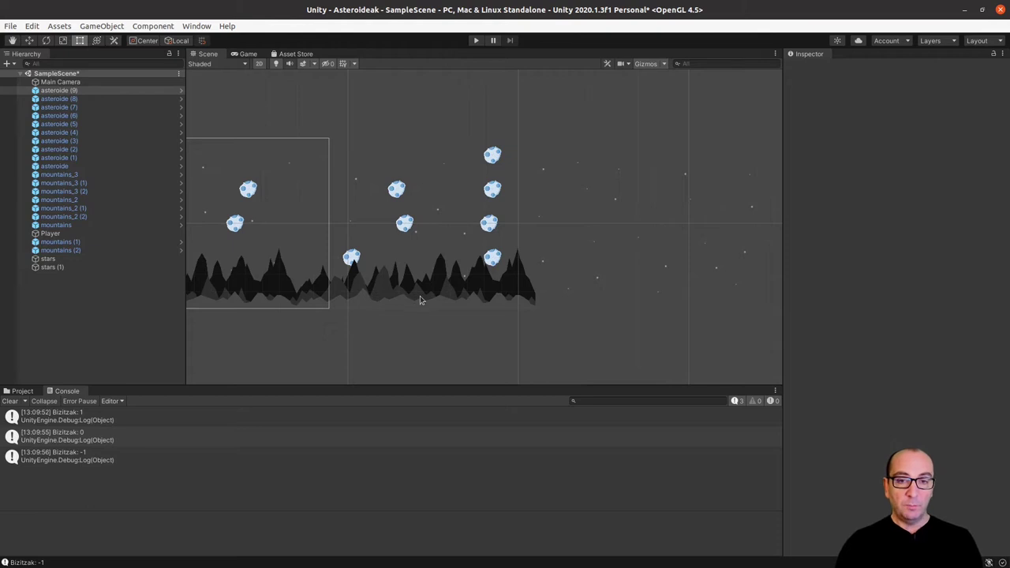
Zoom into the Scene view and pan right until the camera gizmo appears beside the asteroids.
scroll(347, 276, "up", 2)
scroll(343, 278, "up", 2)
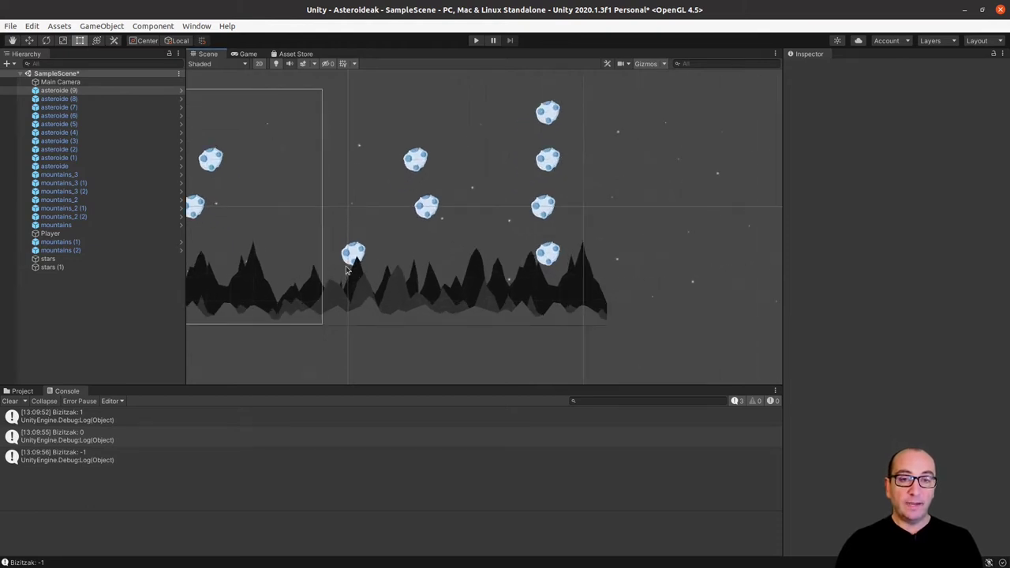
scroll(339, 280, "up", 2)
scroll(335, 282, "up", 1)
middle_click_drag(350, 276, 435, 272)
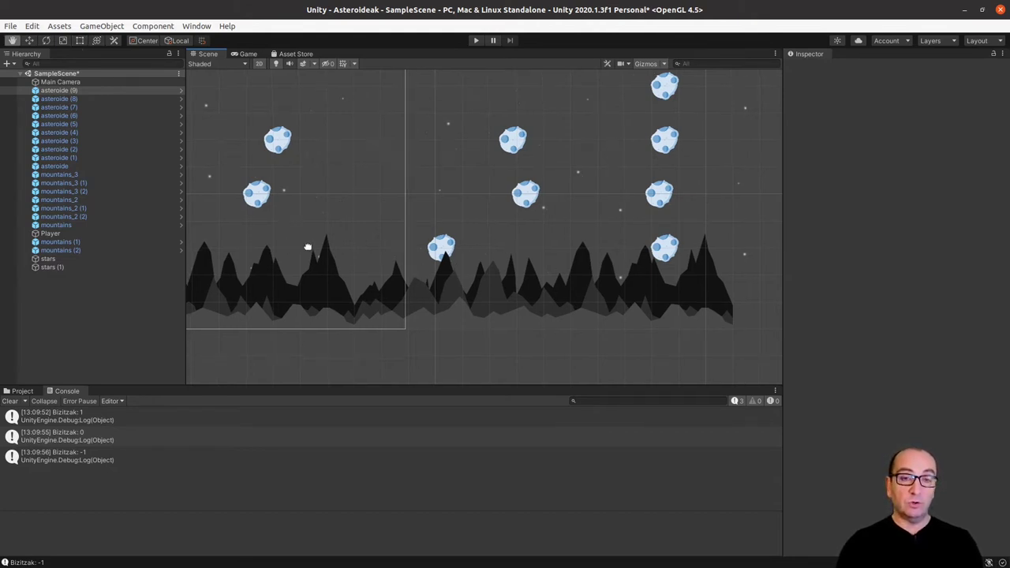
middle_click_drag(307, 248, 436, 250)
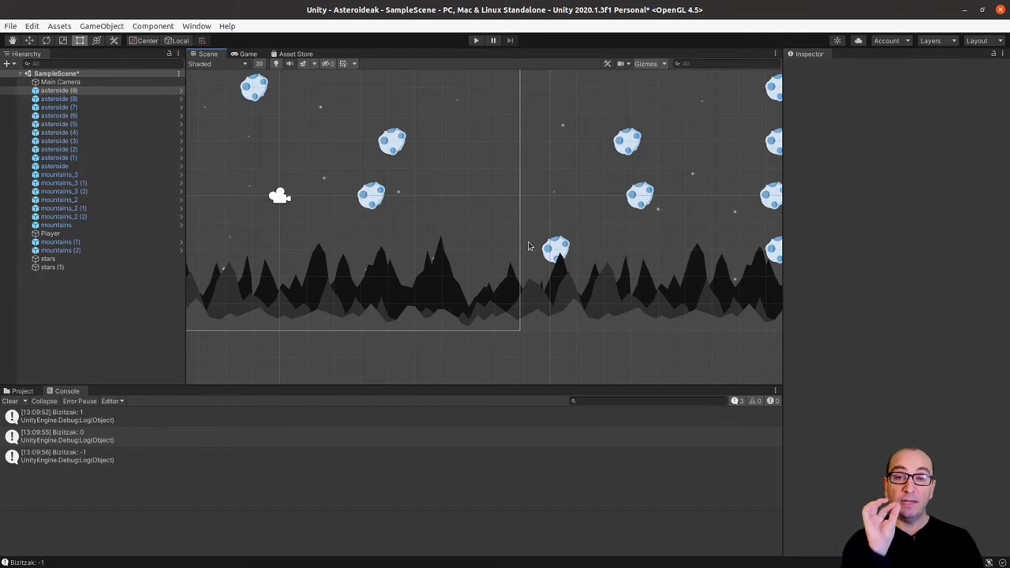
left_click(566, 250)
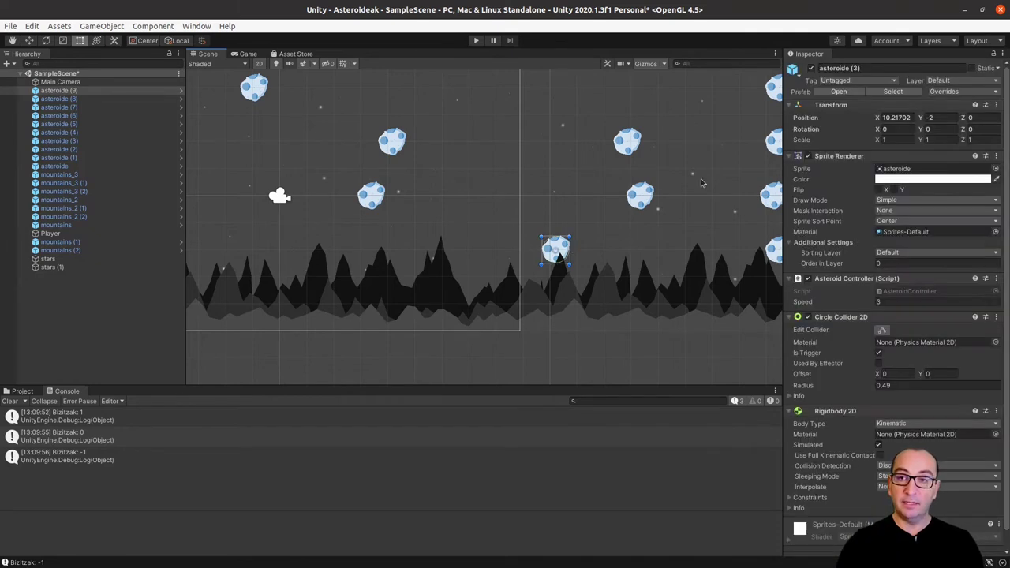
left_click(698, 263)
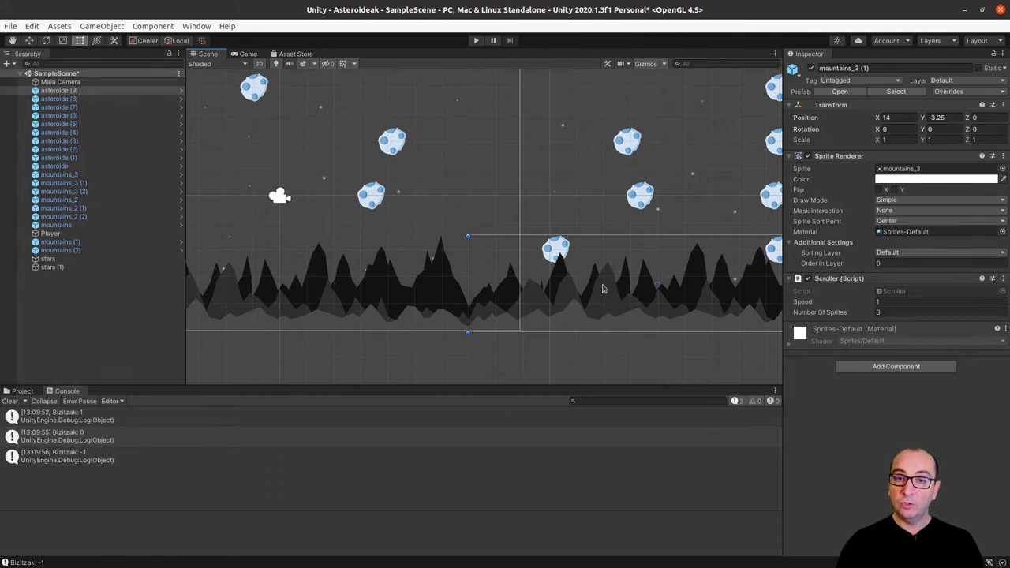
left_click(421, 319)
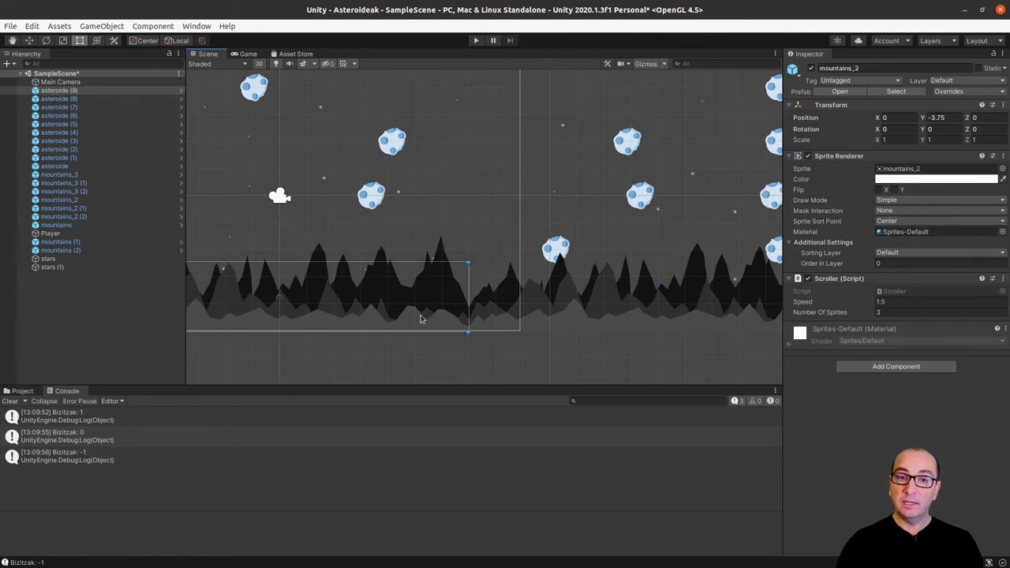
left_click(442, 258)
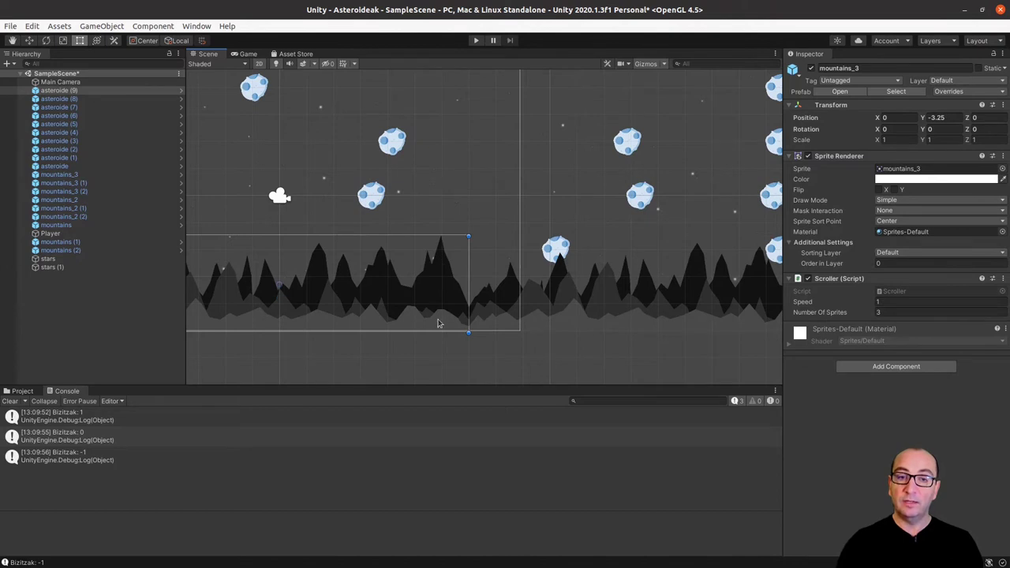
left_click(552, 285)
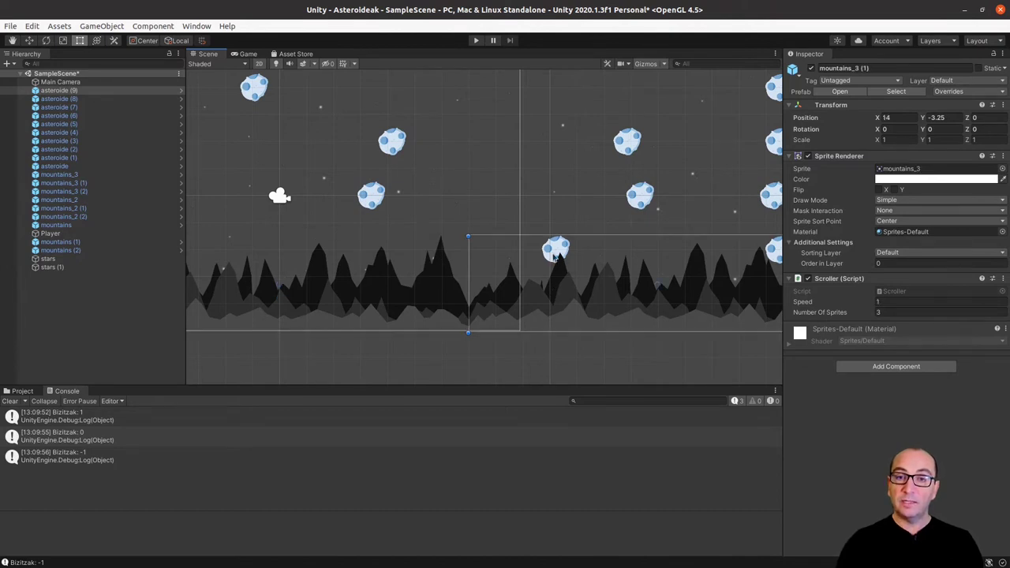
left_click(555, 255)
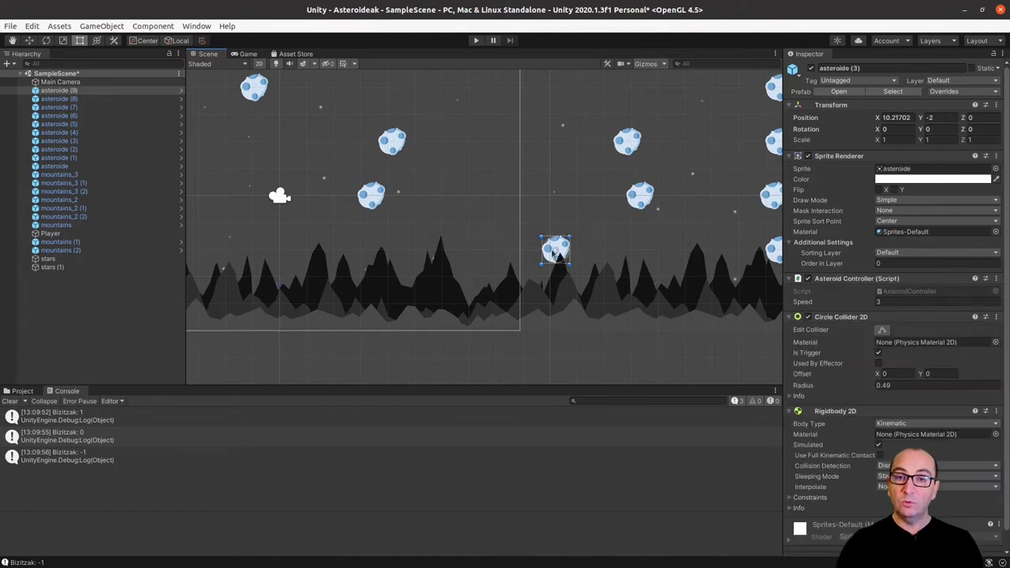
left_click(975, 117)
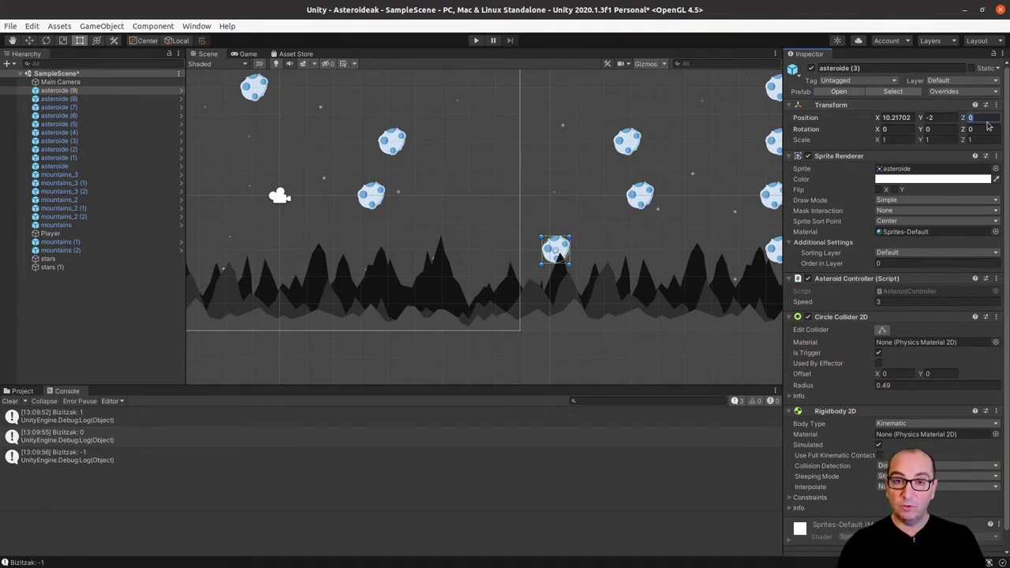
type("-1")
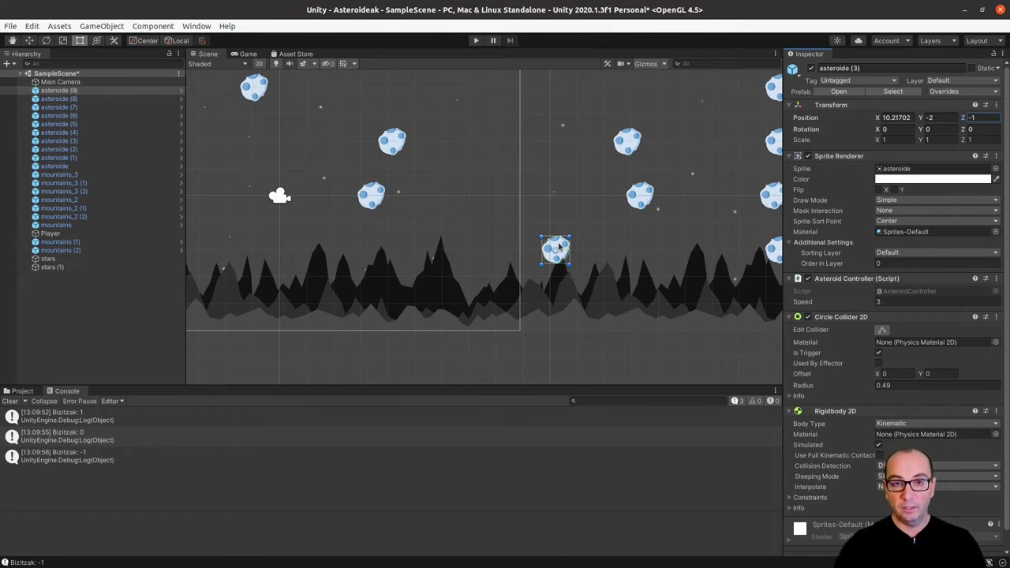
left_click(363, 202)
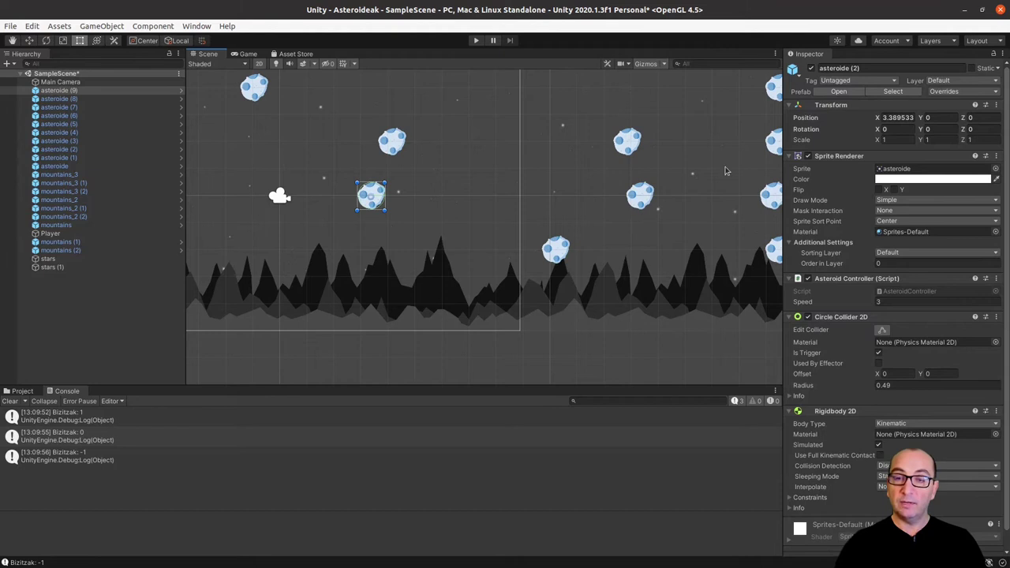
left_click(556, 250)
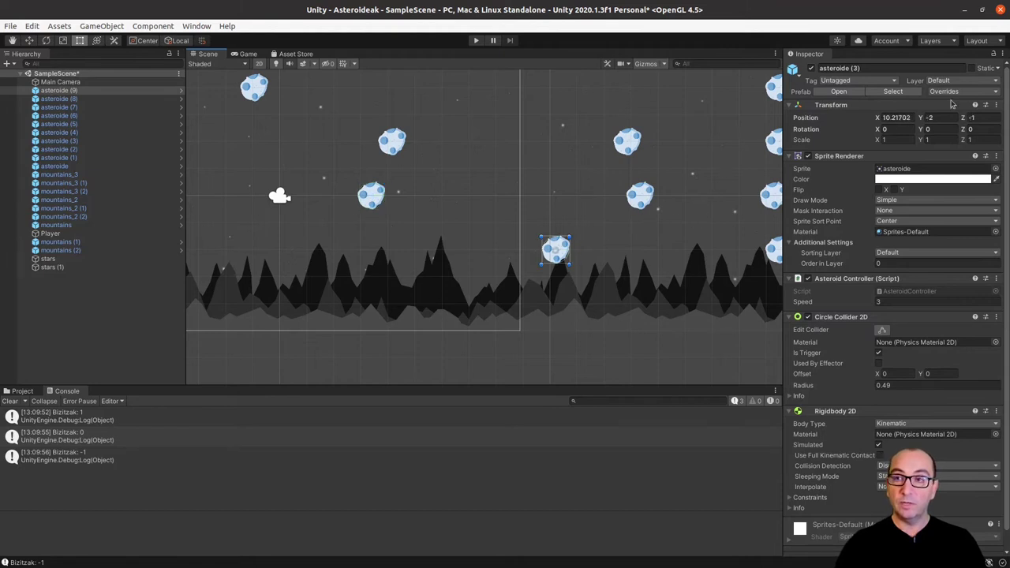
left_click(979, 116)
type("0")
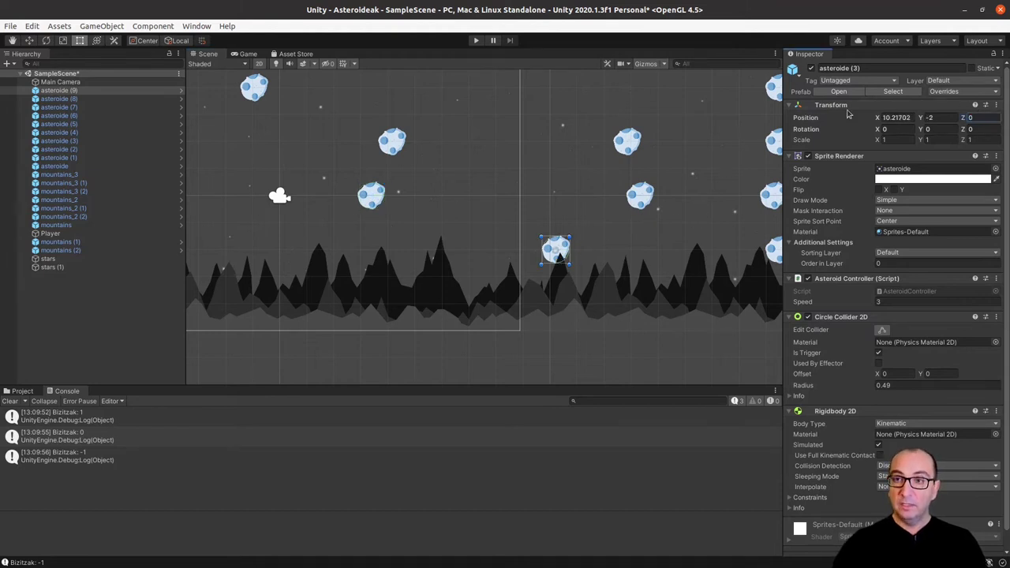
scroll(548, 313, "down", 3)
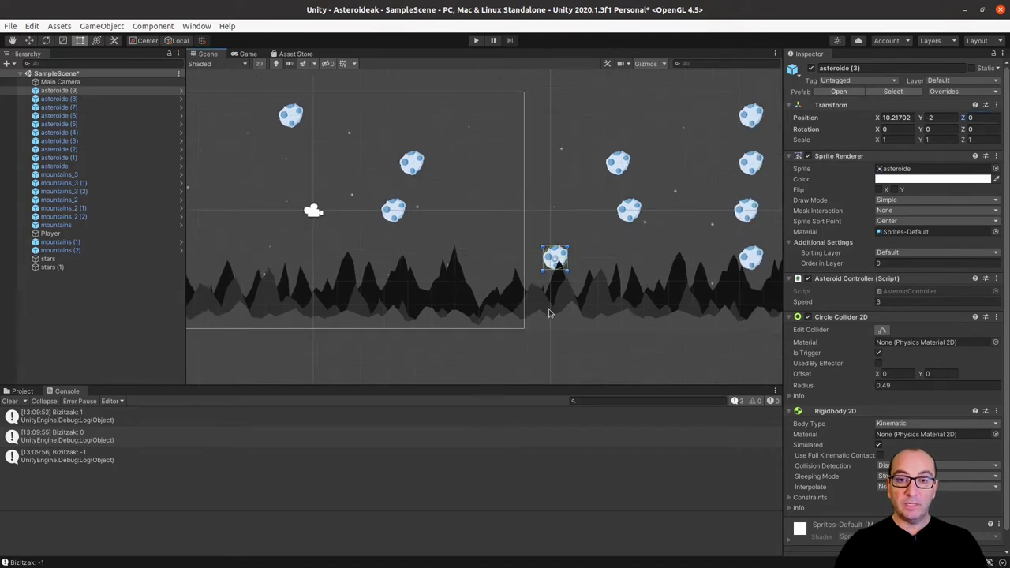
middle_click_drag(402, 322, 497, 308)
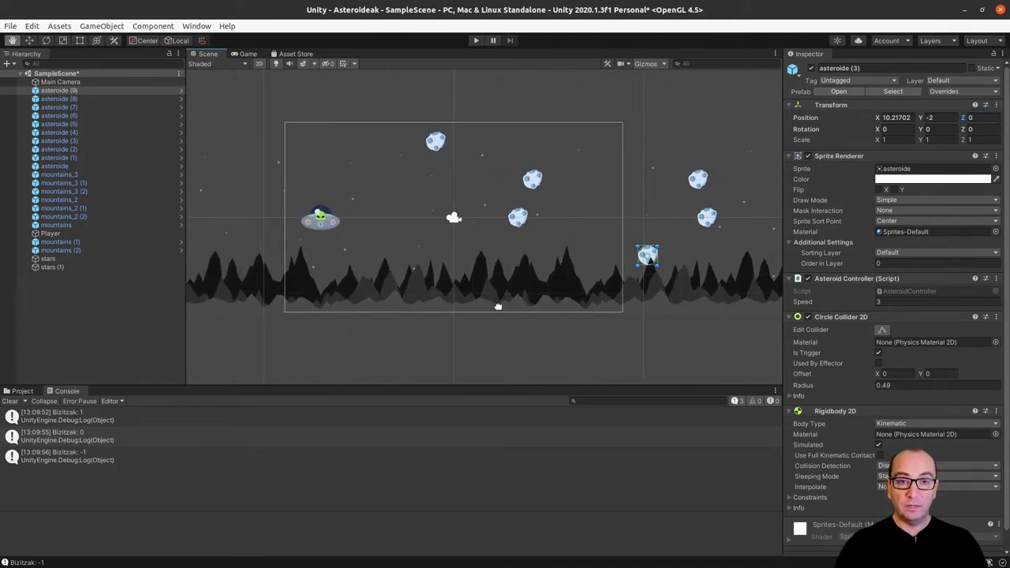
left_click(300, 274)
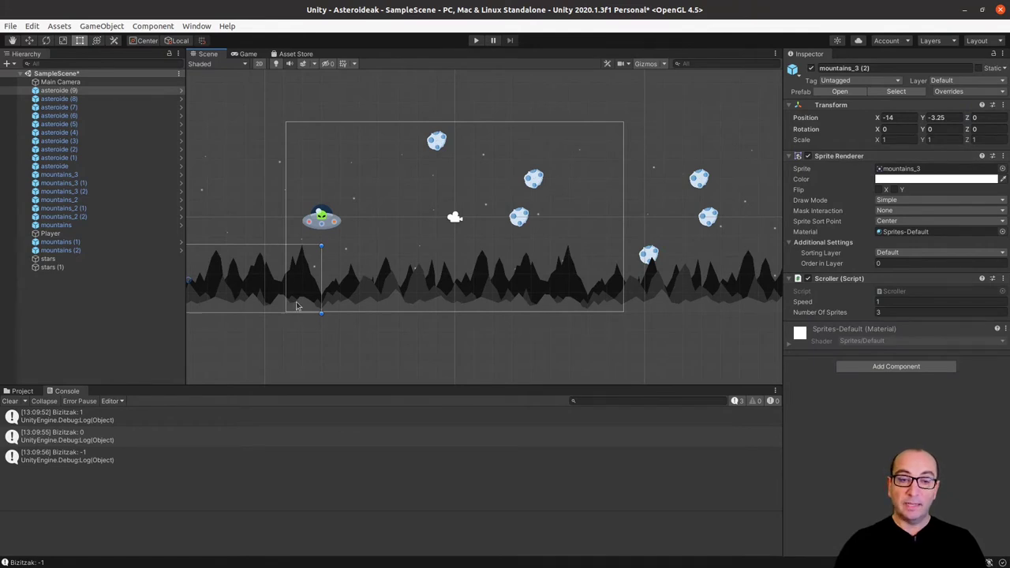
left_click(360, 342)
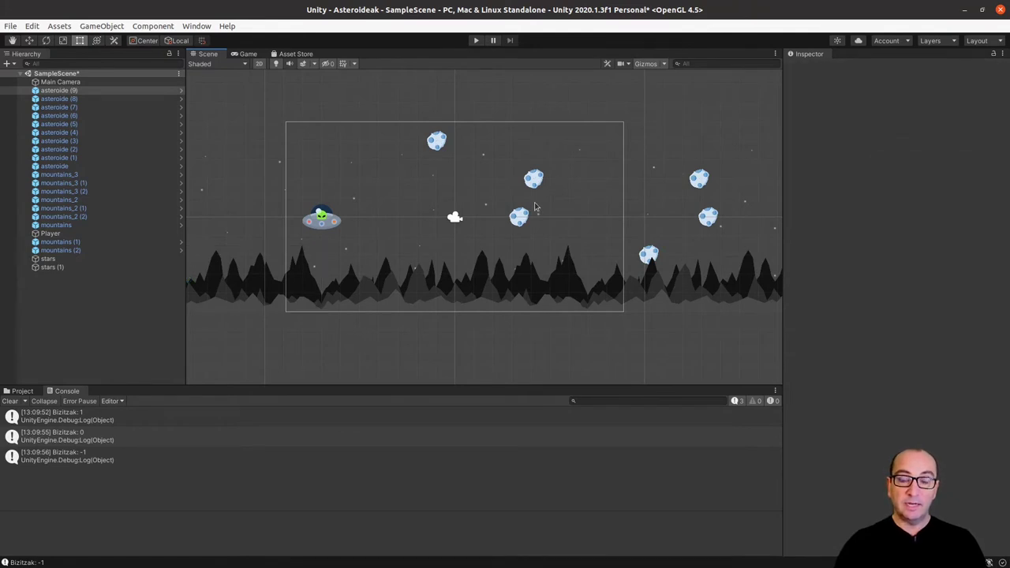
left_click(438, 307)
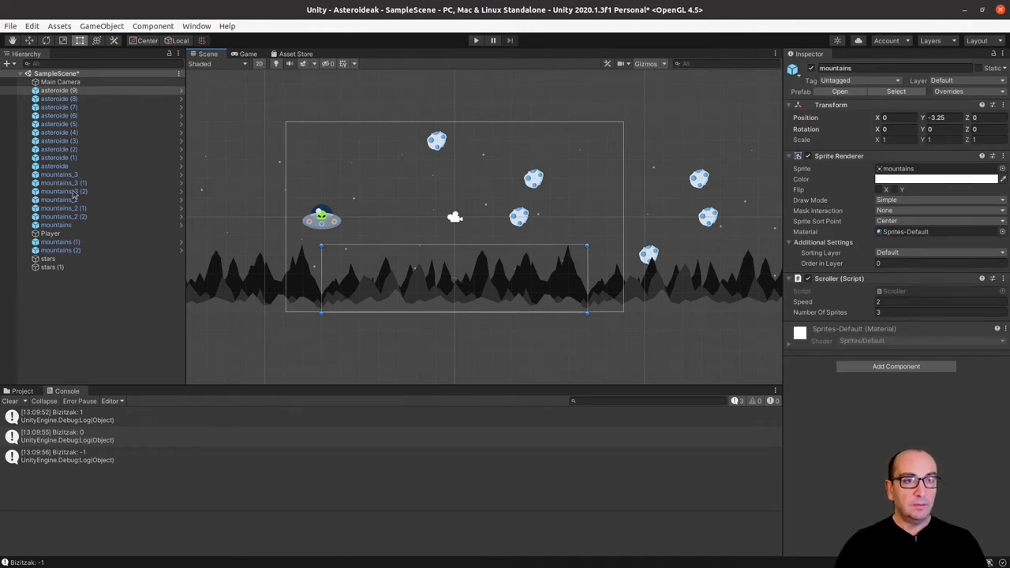
Move mountains (1) above Player; set Z to -1 on mountains and mountains (1), 1 on mountains (2).
left_click_drag(67, 244, 69, 239)
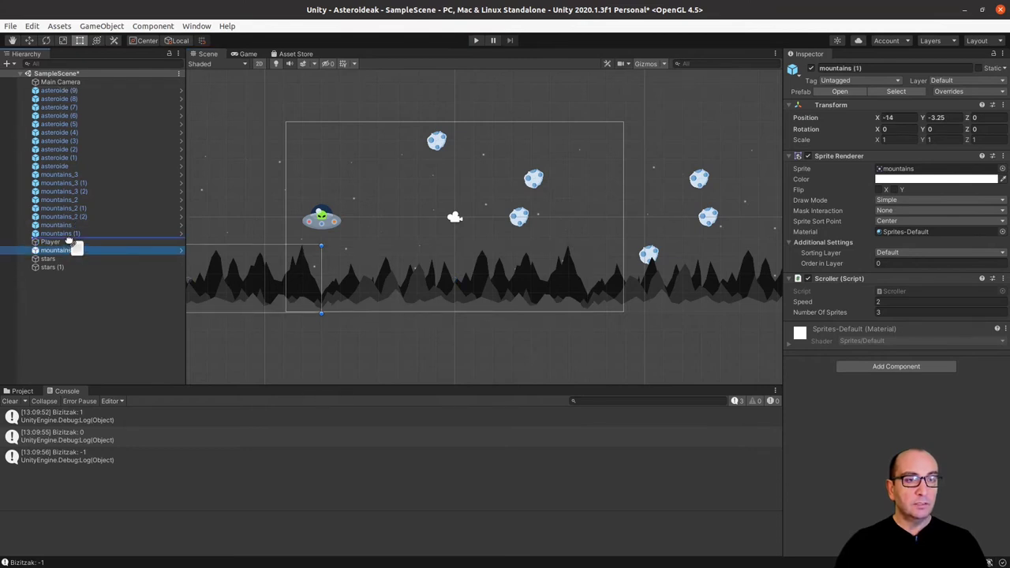
left_click(69, 227)
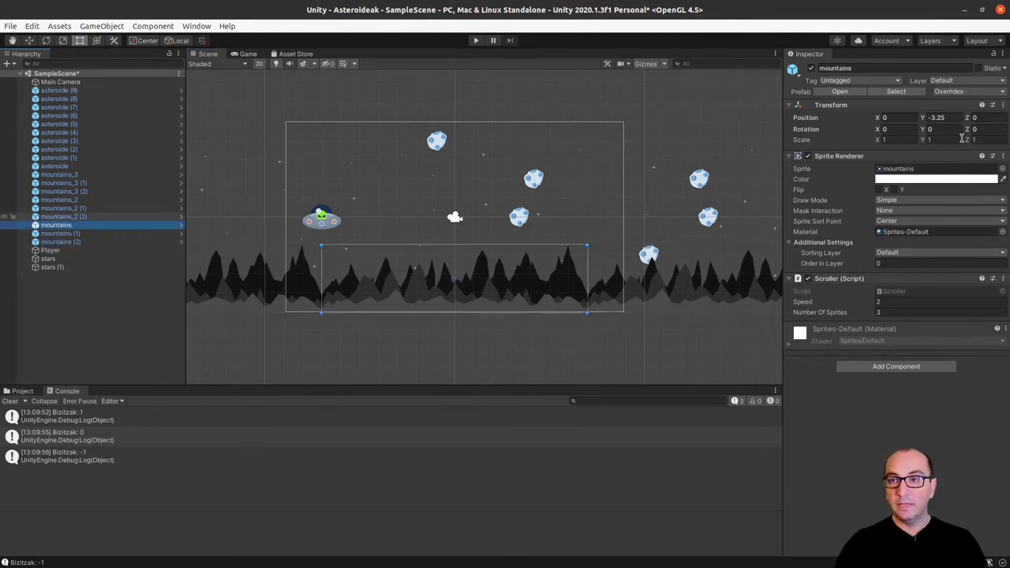
left_click(979, 117)
type("1")
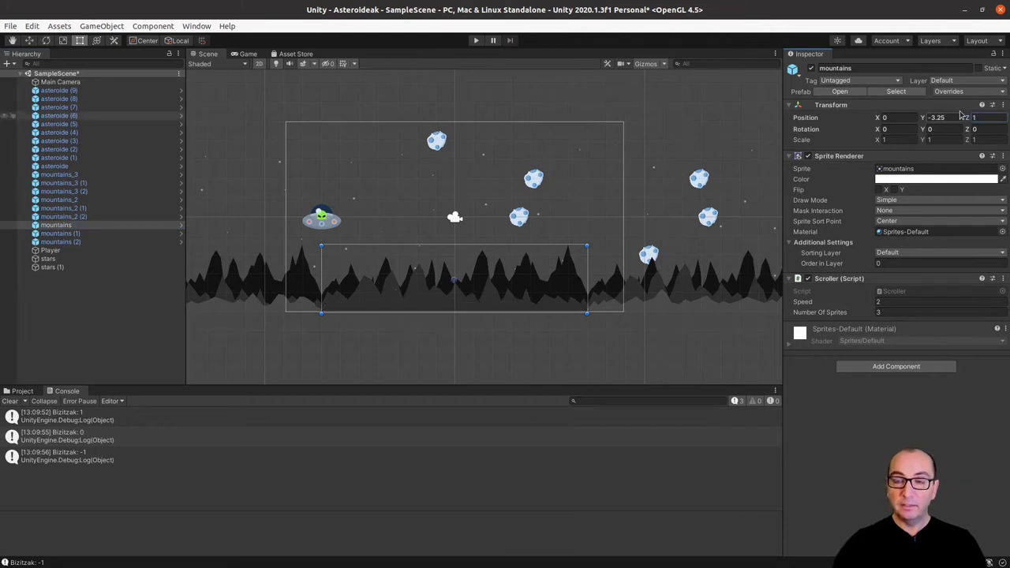
key("BackSpace")
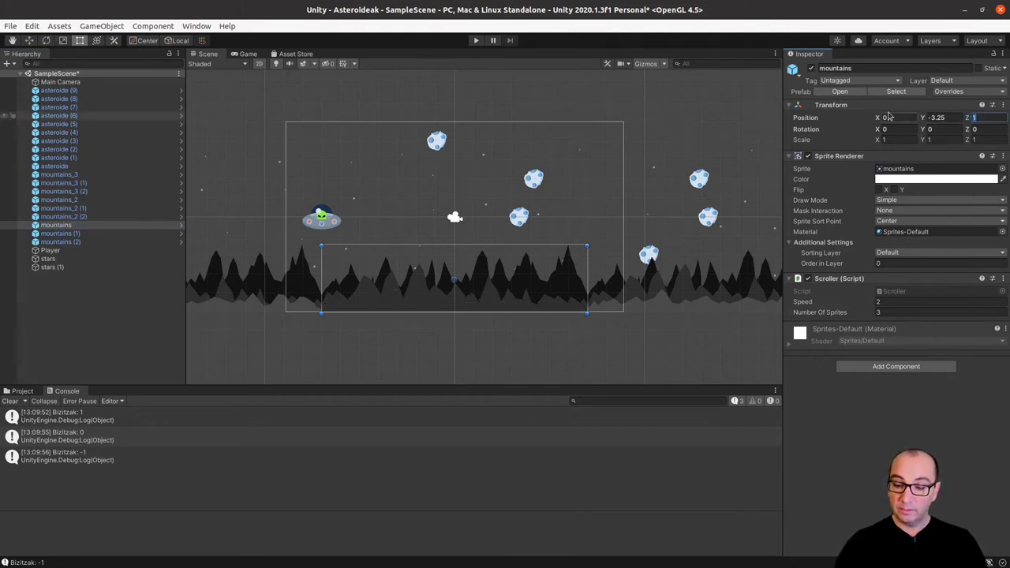
type("-1")
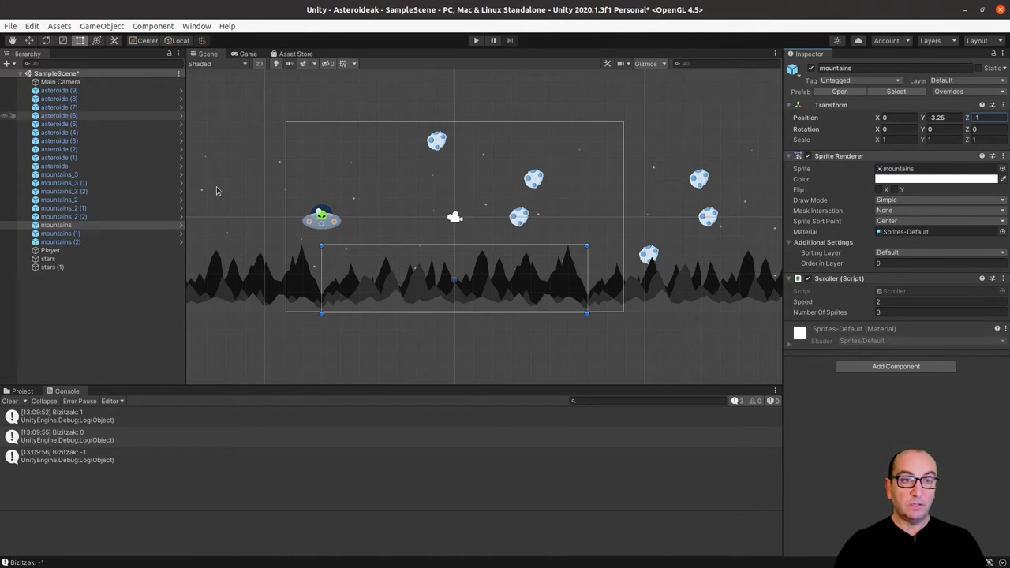
left_click(71, 235)
left_click(978, 117)
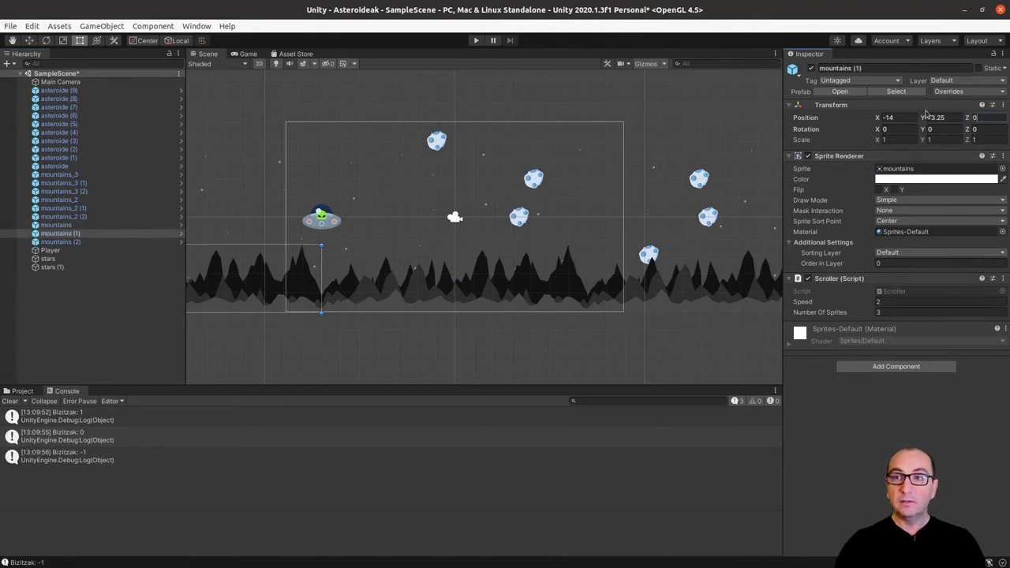
type("-1")
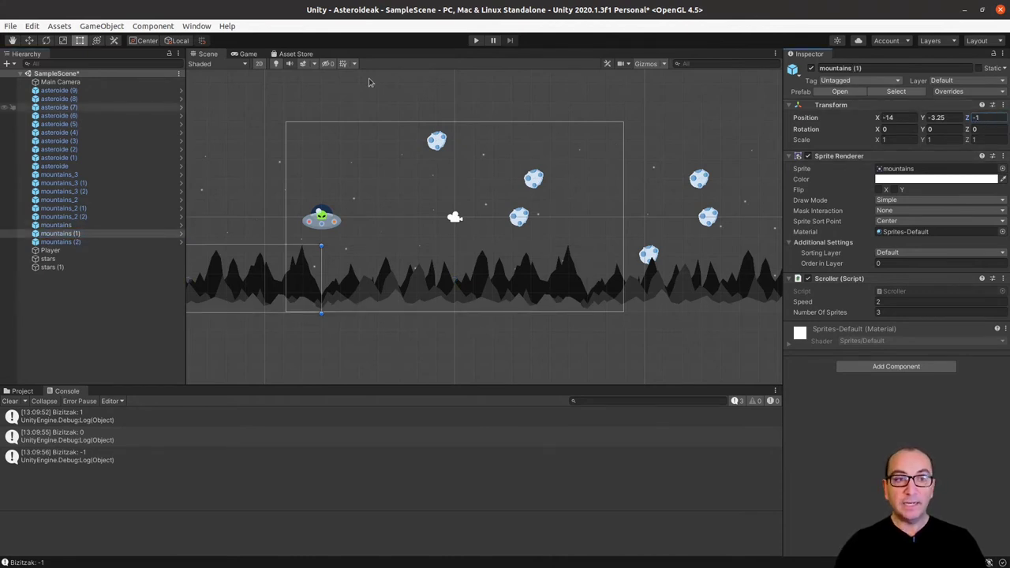
left_click(79, 243)
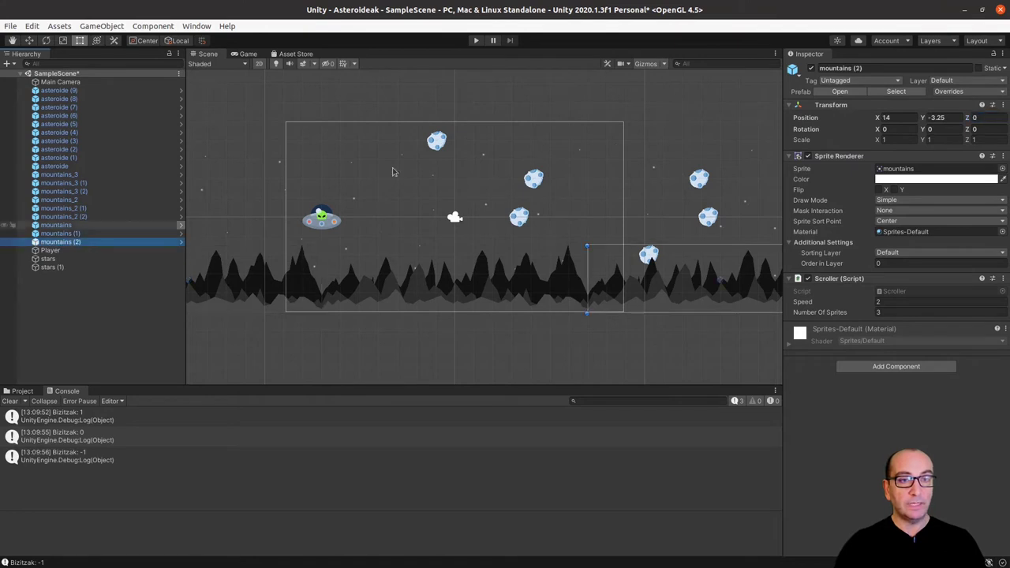
left_click(979, 117)
type("1")
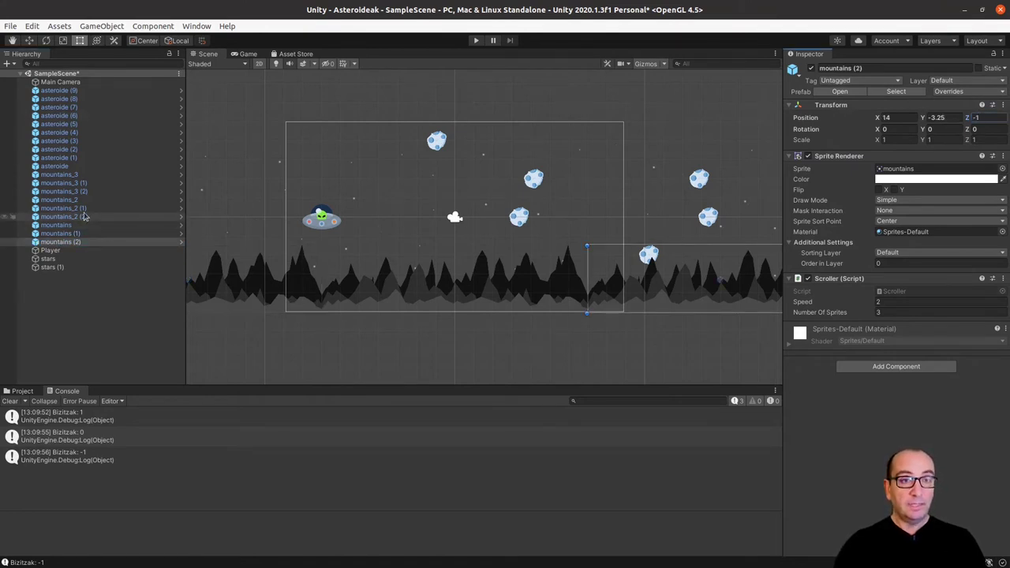
Set Position Z to 1 on mountains_2, mountains_2 (1) and mountains_2 (2).
left_click(79, 200)
left_click(979, 118)
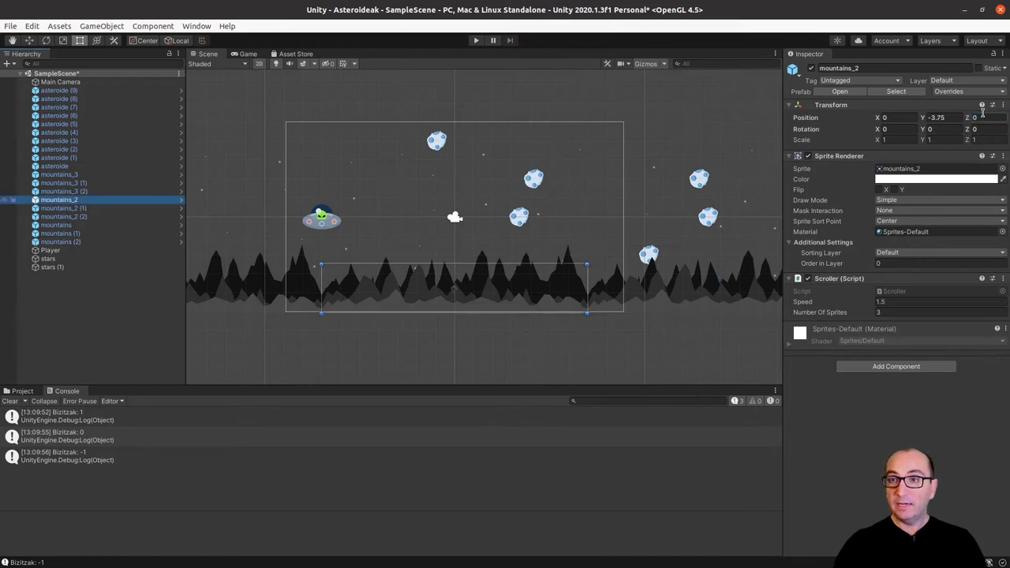
type("1")
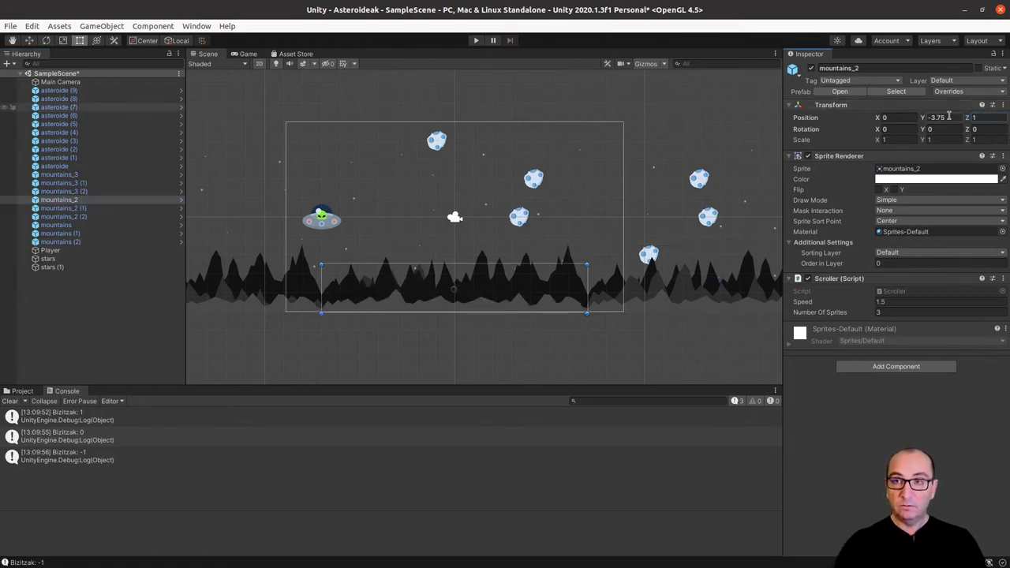
left_click(79, 208)
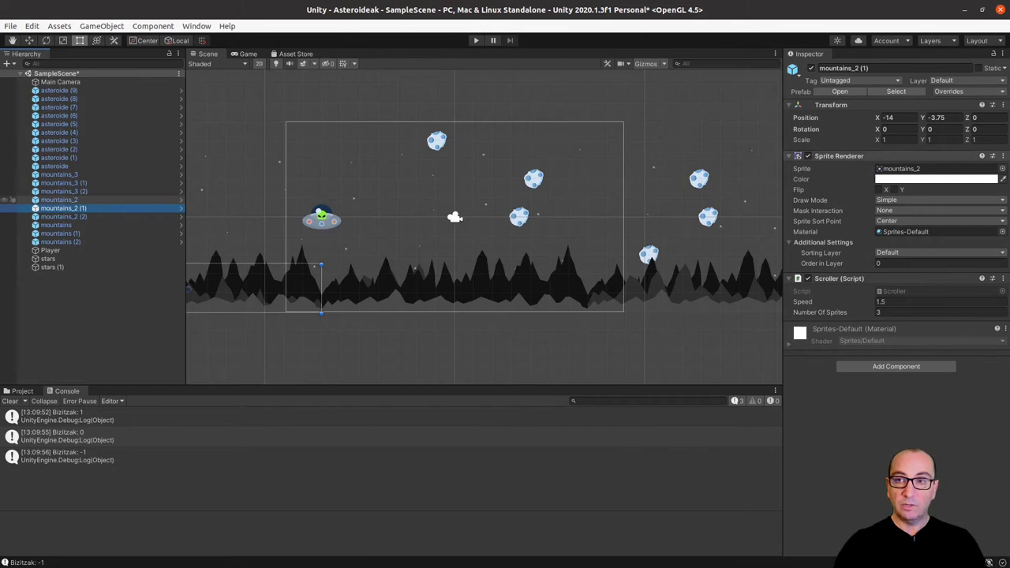
left_click(979, 117)
type("1")
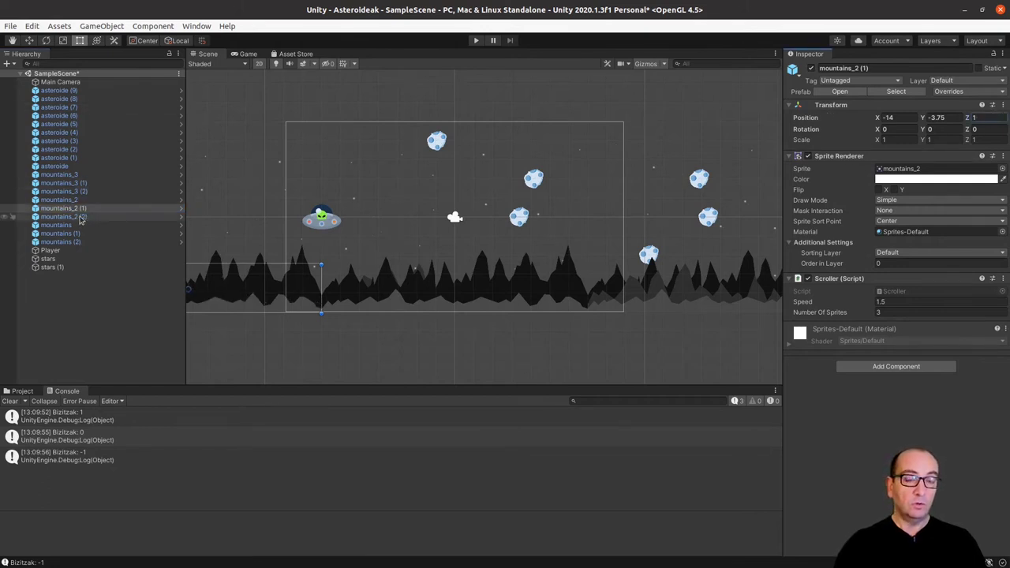
left_click(80, 218)
left_click(976, 118)
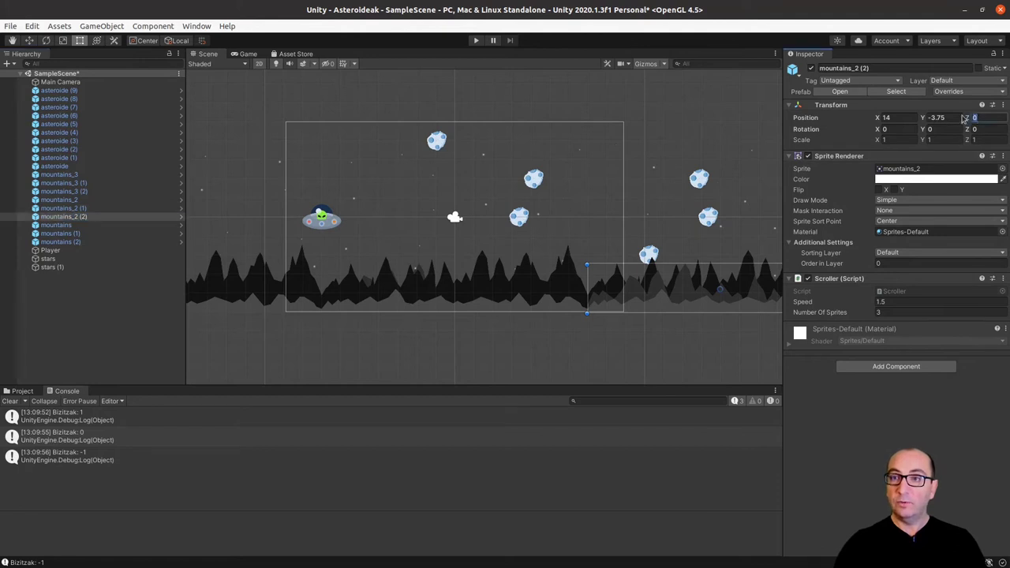
type("1")
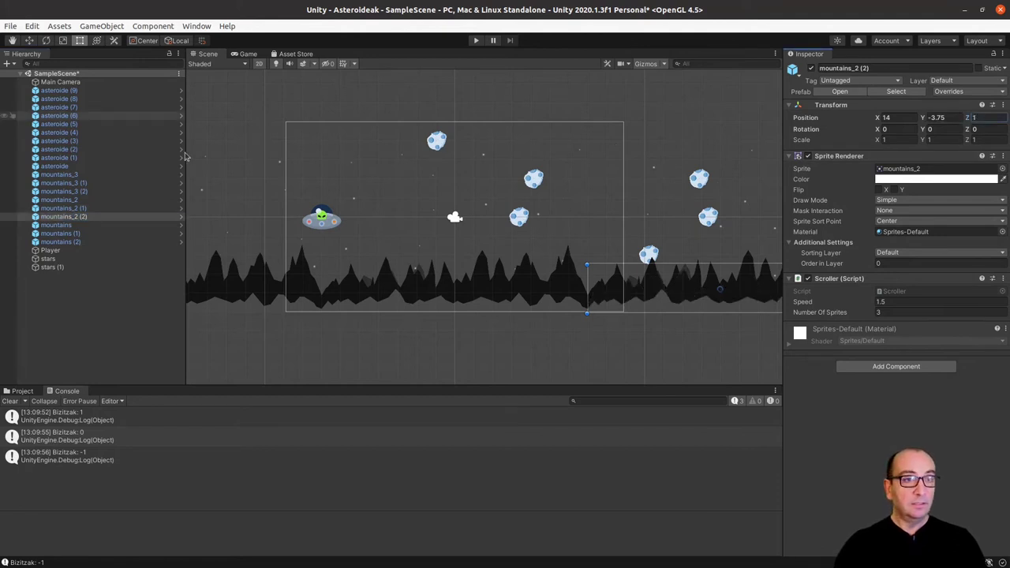
Set Position Z to 2 on mountains_3, mountains_3 (1) and mountains_3 (2).
left_click(79, 177)
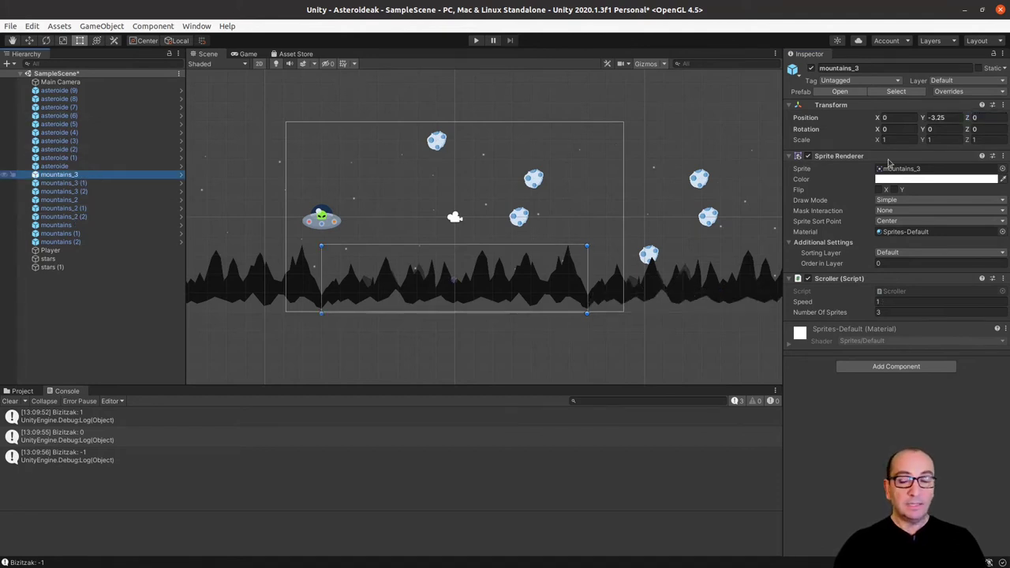
left_click(976, 118)
type("3")
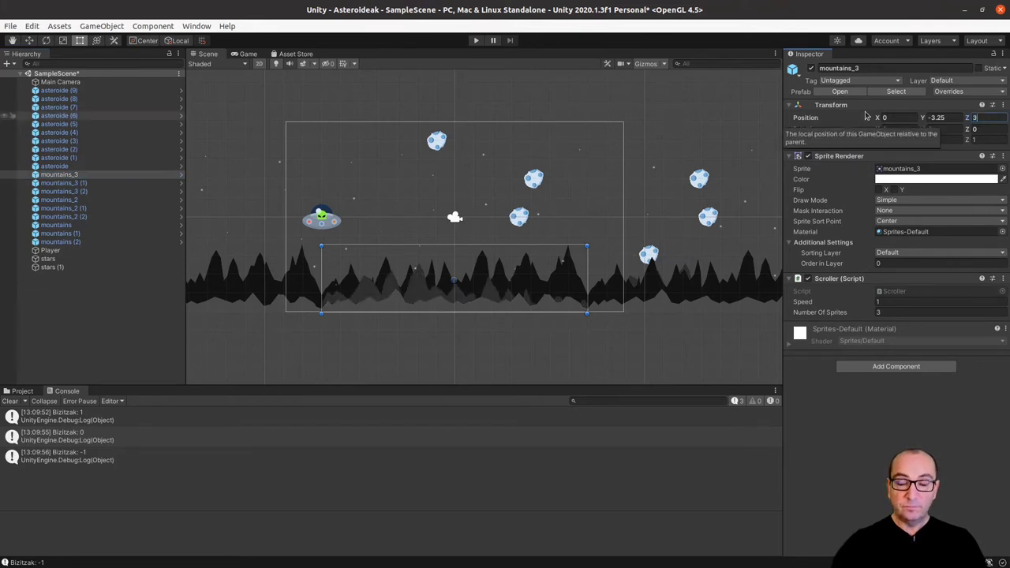
key("BackSpace")
type("2")
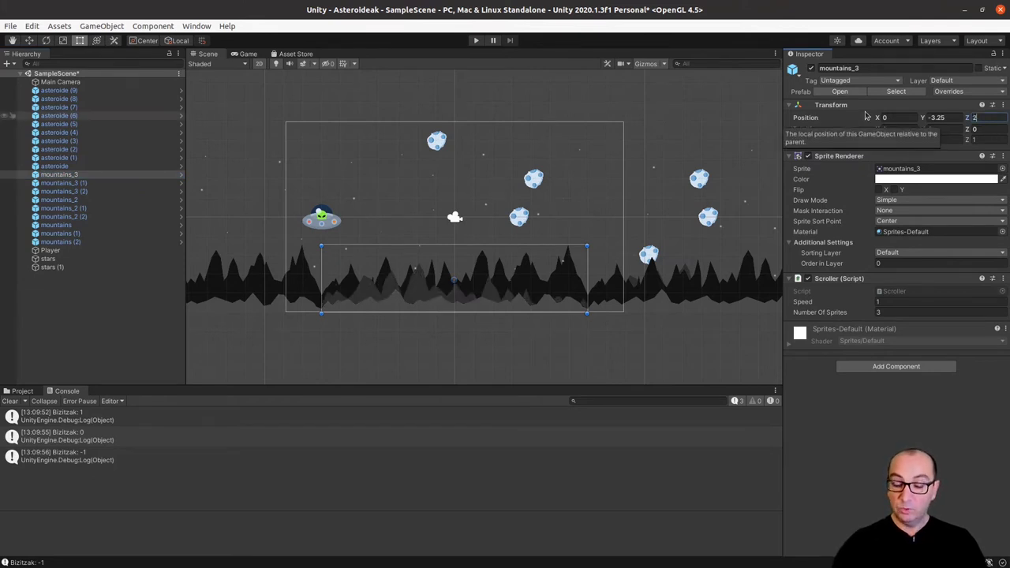
left_click(79, 183)
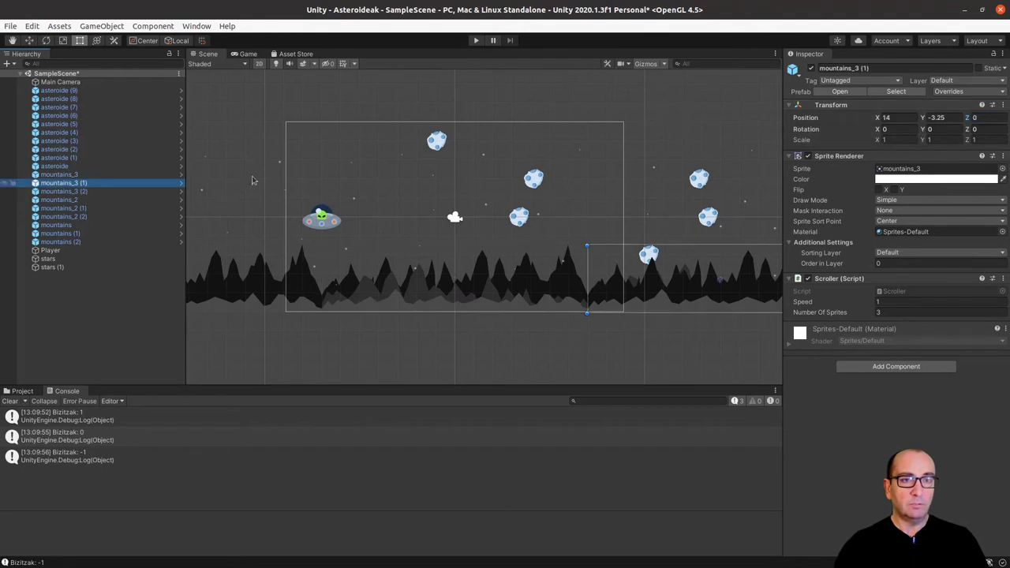
left_click(978, 117)
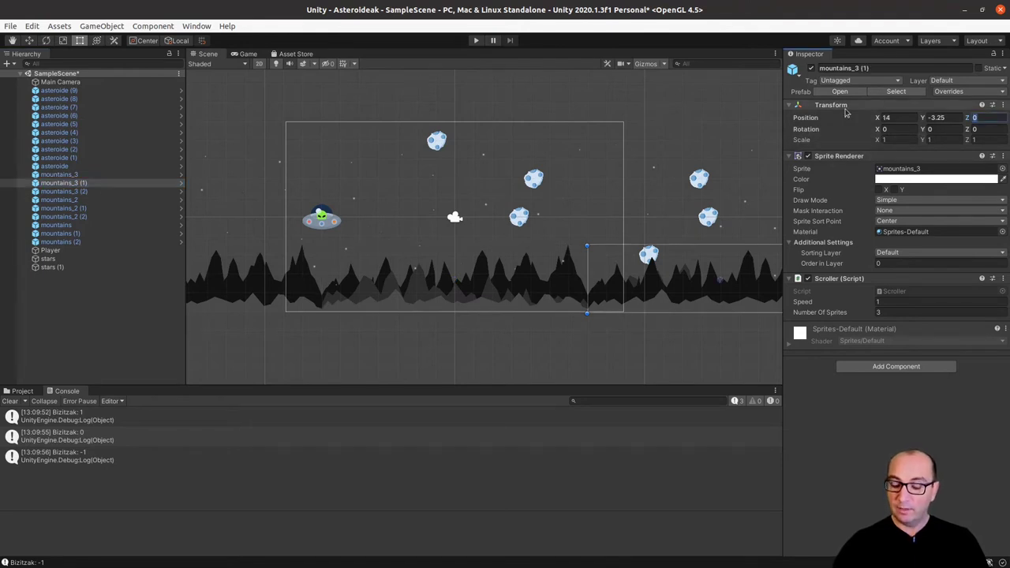
type("2")
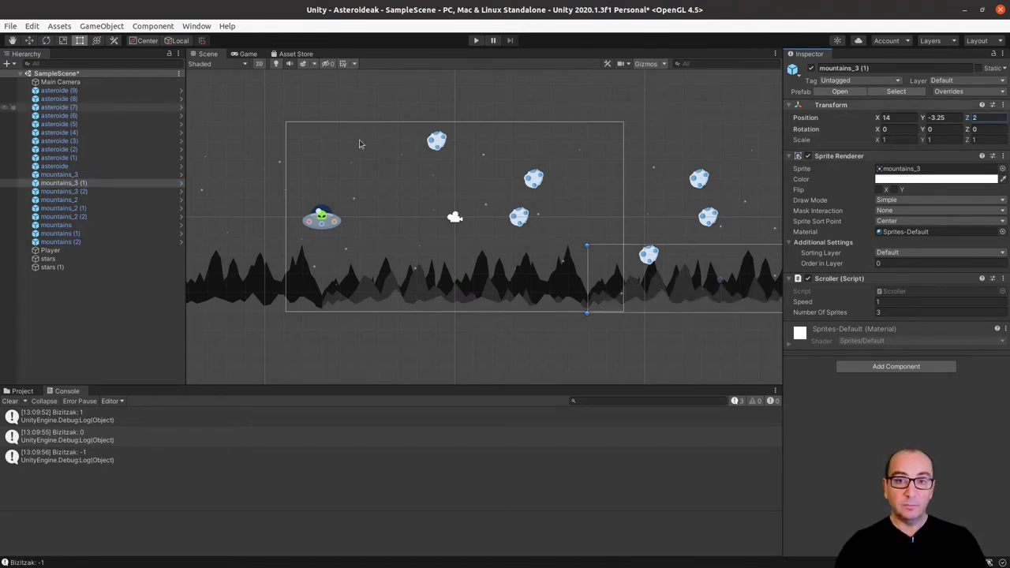
left_click(65, 191)
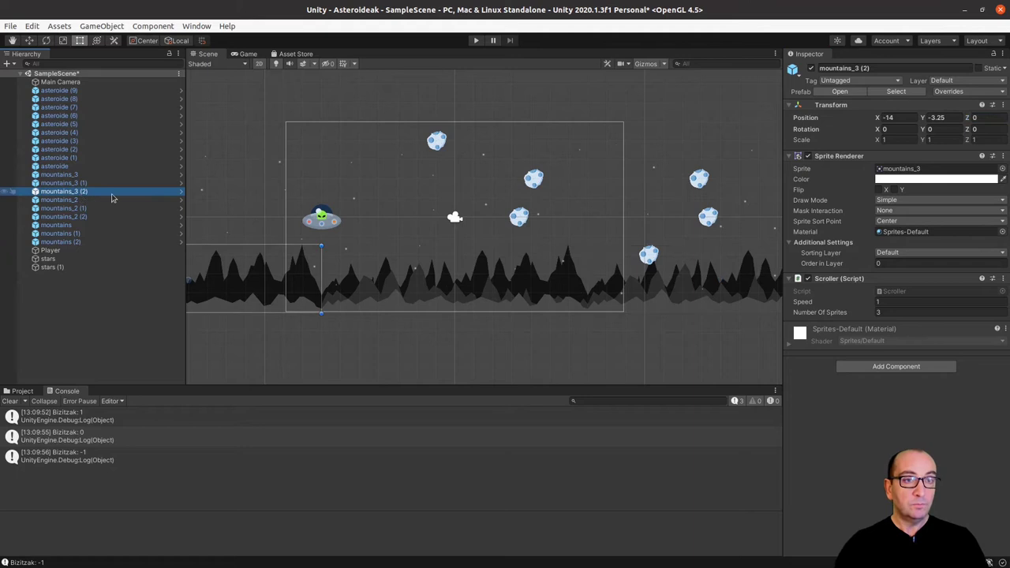
left_click(979, 118)
type("2")
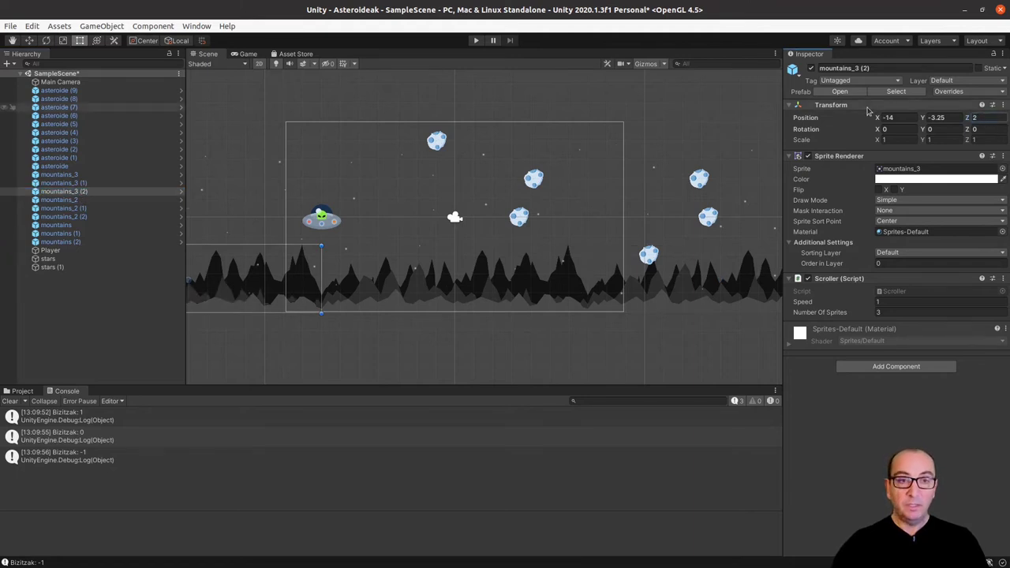
Set Position Z to 3 on both the stars and stars (1) layers.
left_click(49, 259)
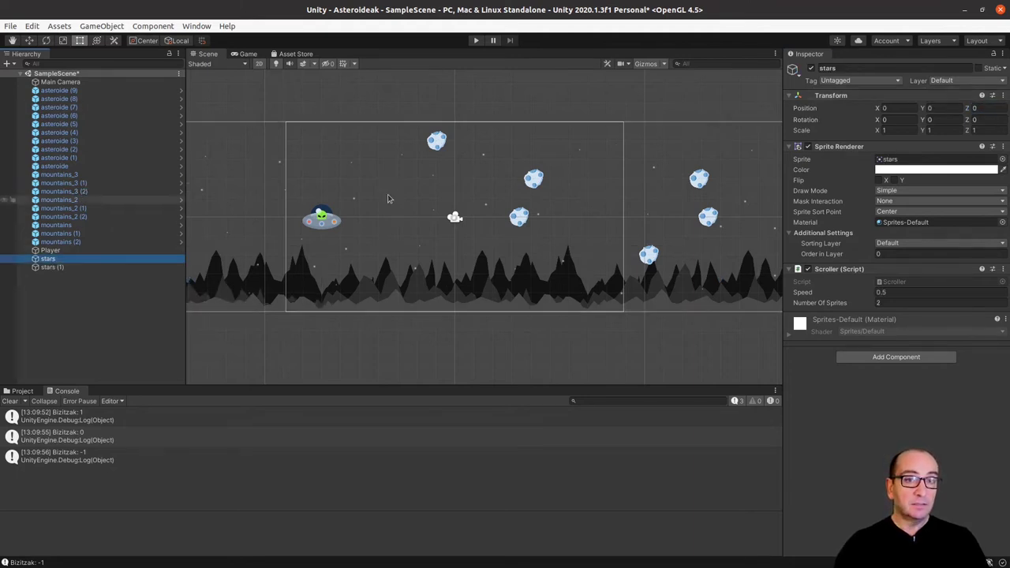
left_click(978, 108)
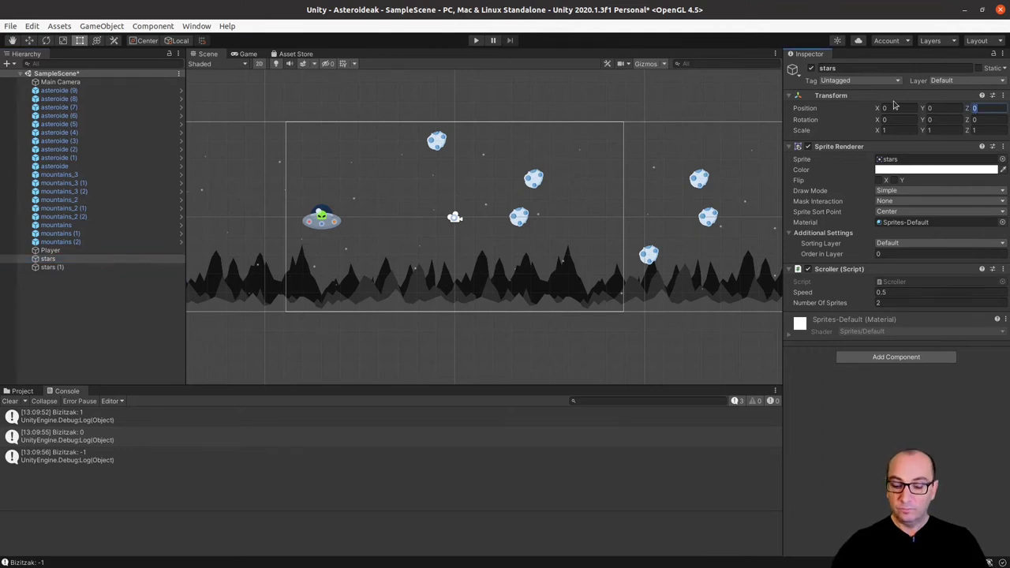
type("3")
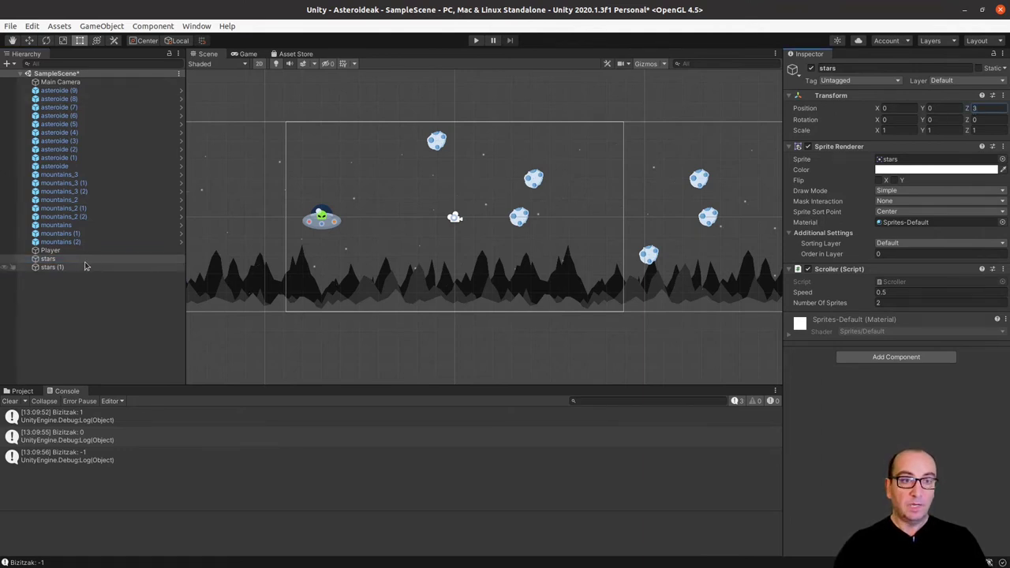
left_click(79, 267)
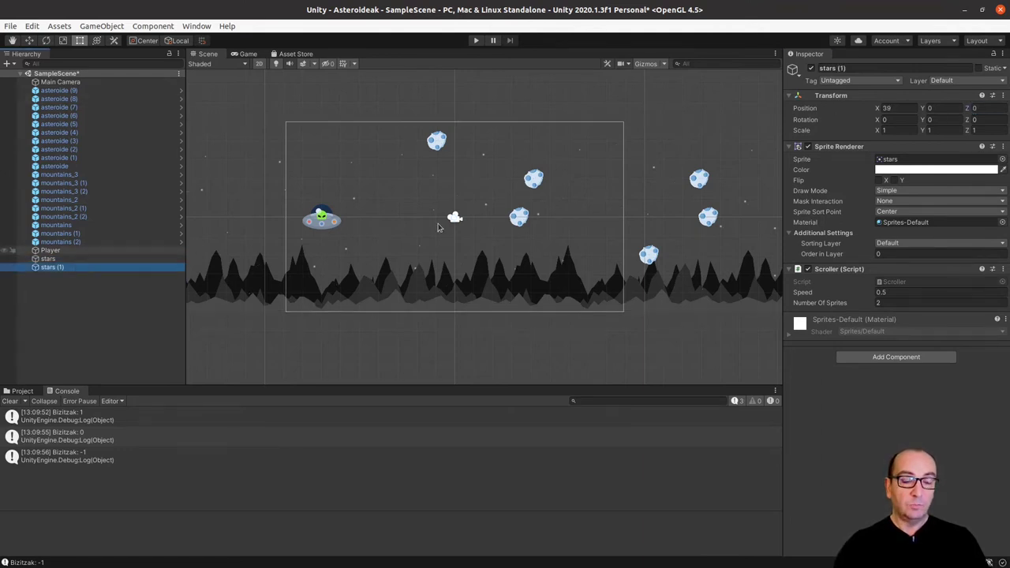
left_click(979, 108)
type("3")
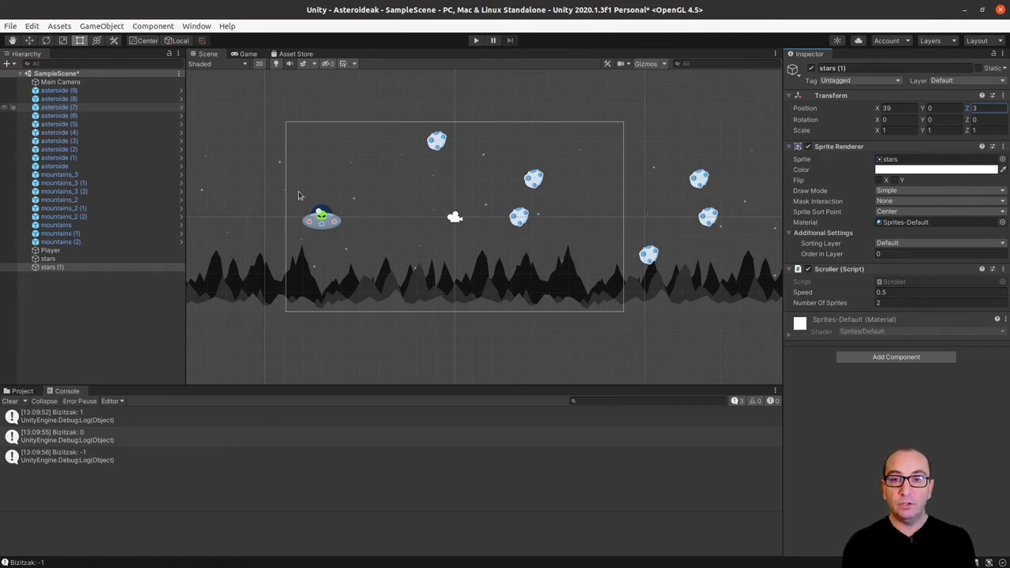
Create an empty object in the Hierarchy and name it AsteroidCounter.
right_click(100, 289)
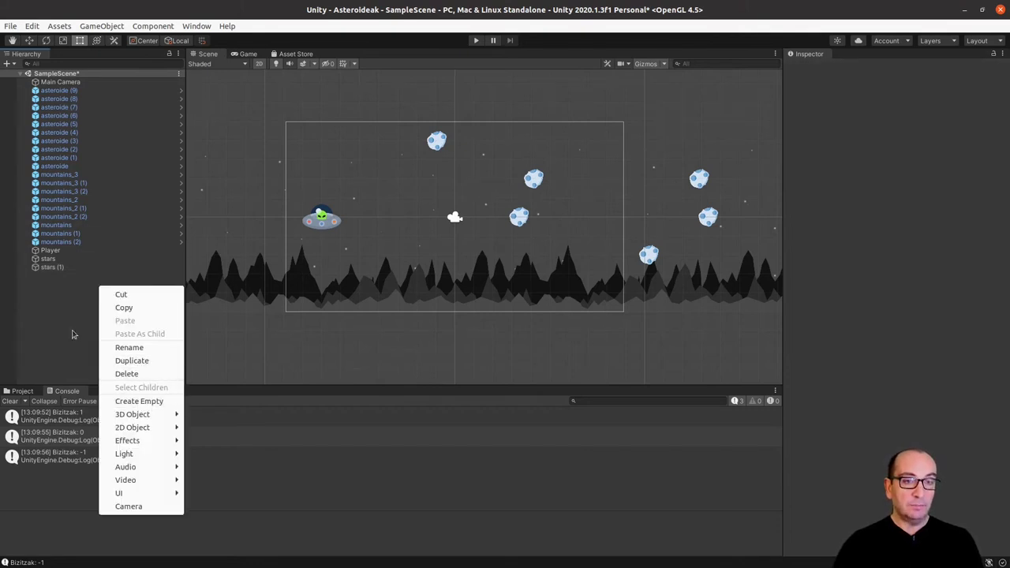
left_click(68, 293)
right_click(59, 290)
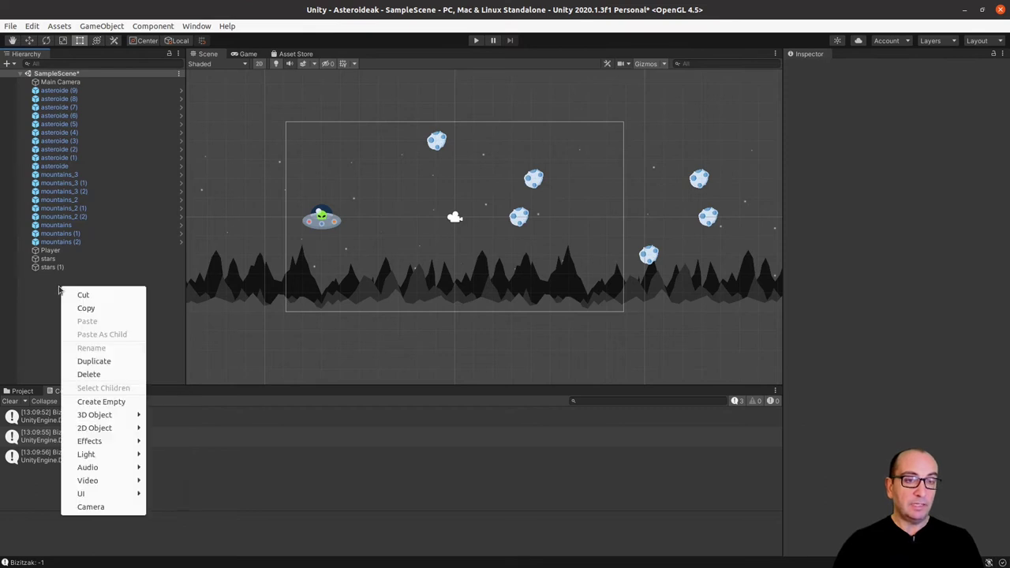
left_click(124, 402)
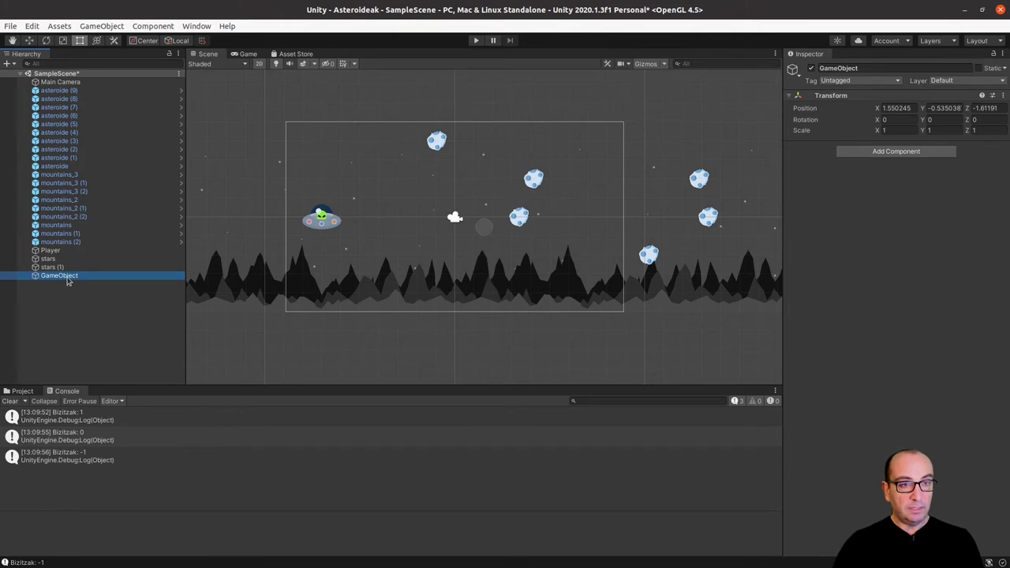
type("AsteroidCounte")
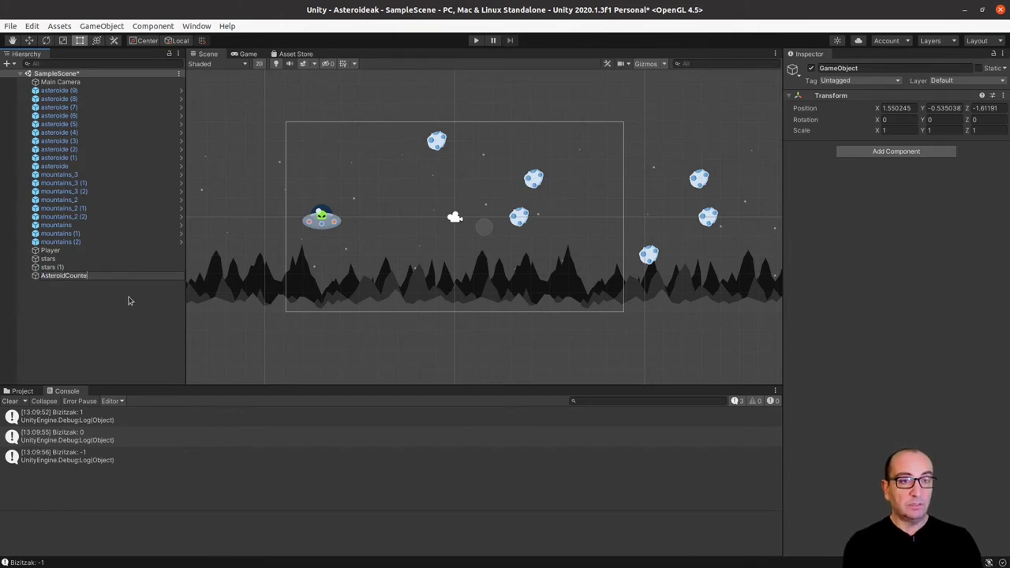
type("r")
key("Return")
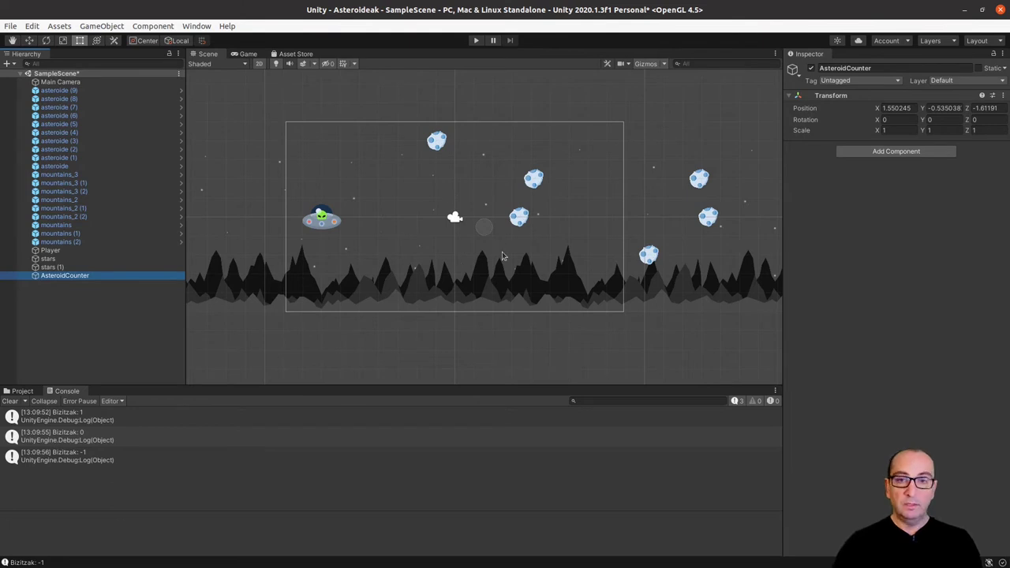
Set AsteroidCounter's Position X, Y and Z to 0.
left_click(893, 109)
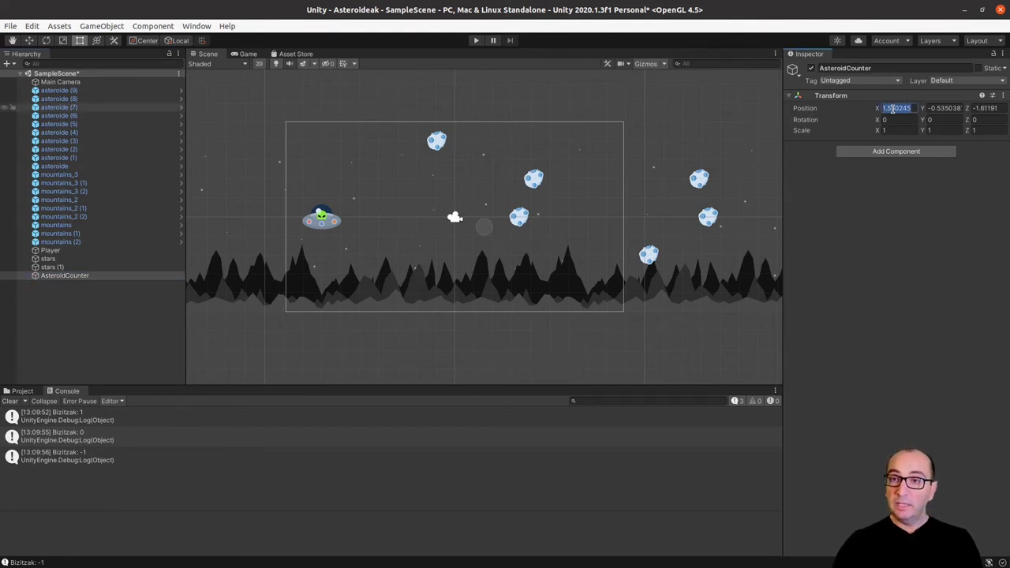
type("0")
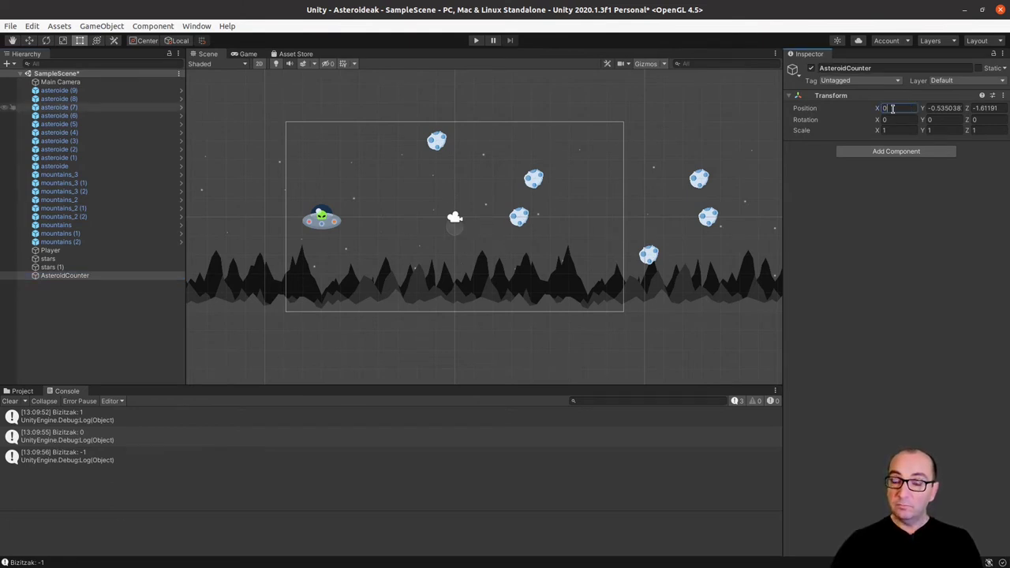
key("Tab")
type("0")
key("Tab")
type("0")
key("Tab")
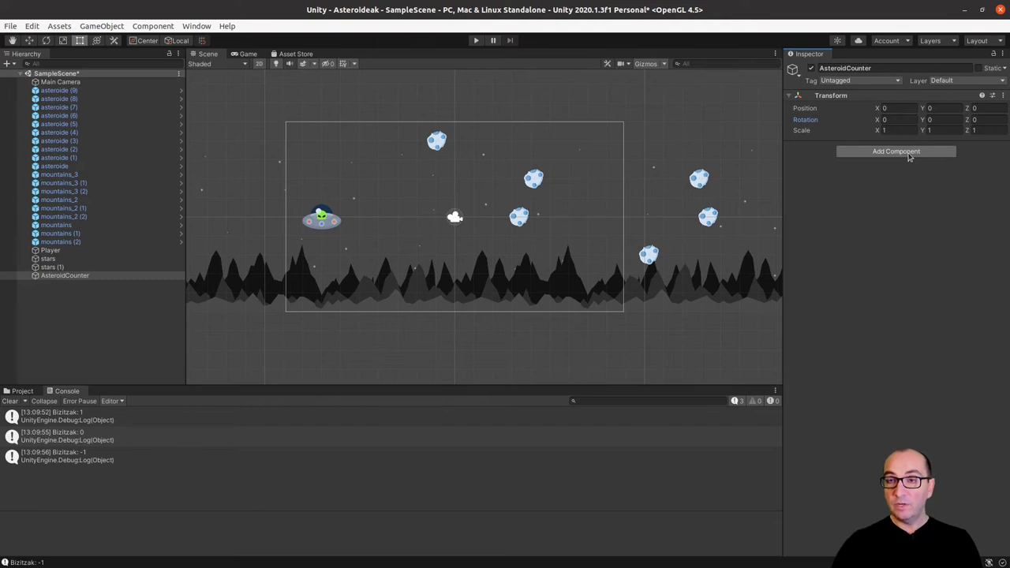
Add a Rigidbody 2D with Body Type Static and a Box Collider 2D to AsteroidCounter.
left_click(908, 155)
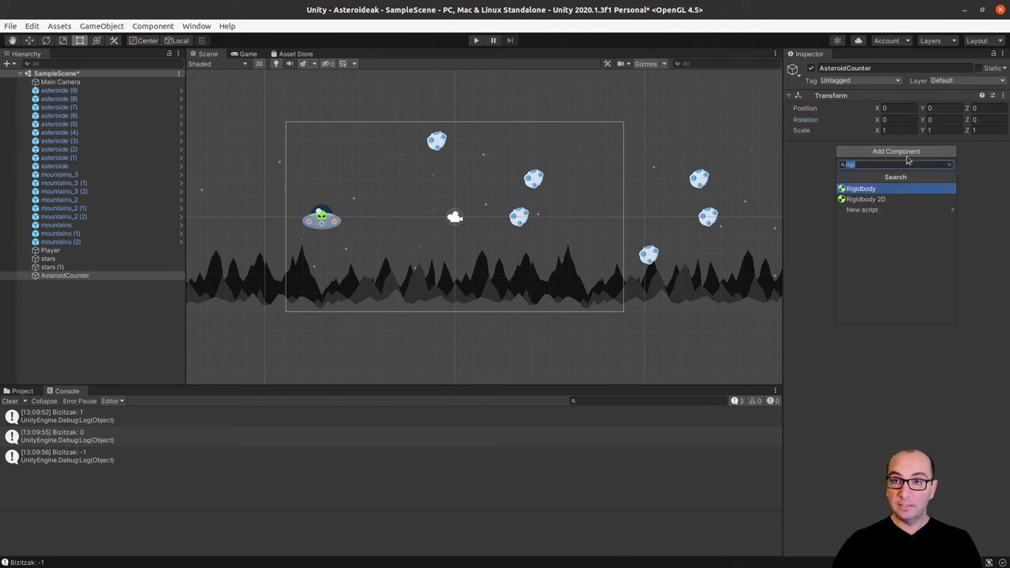
left_click(881, 200)
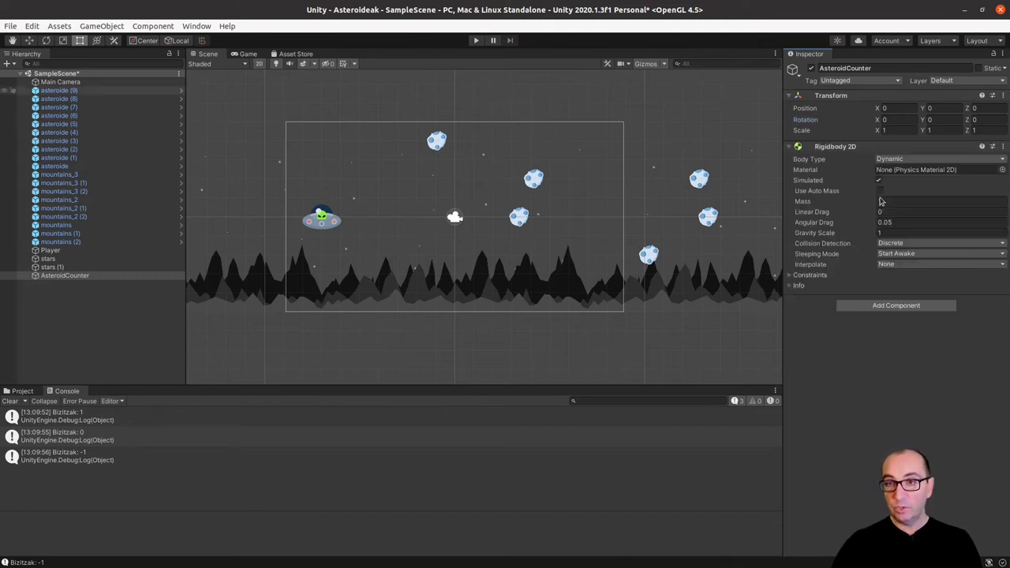
left_click(902, 161)
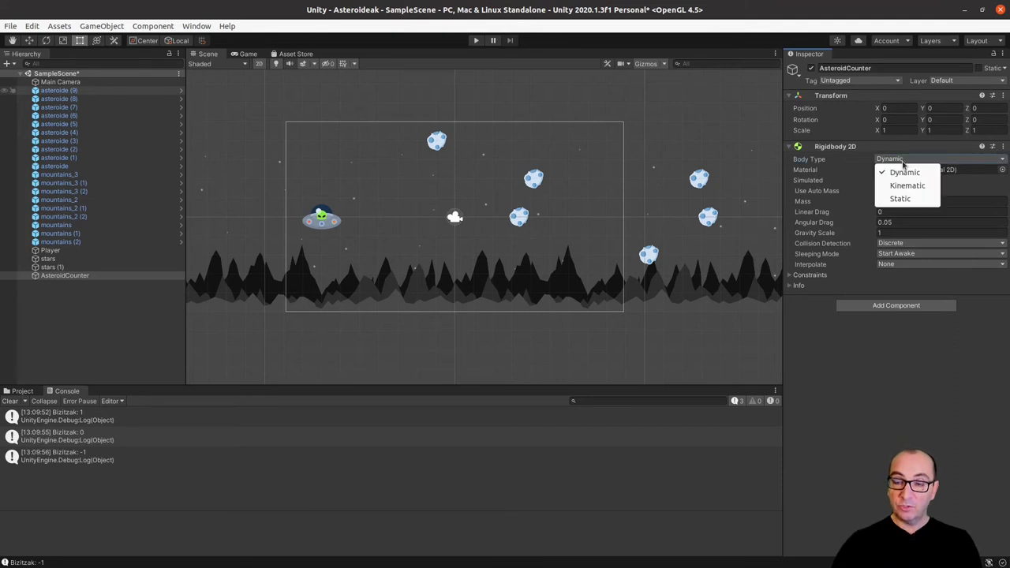
left_click(919, 203)
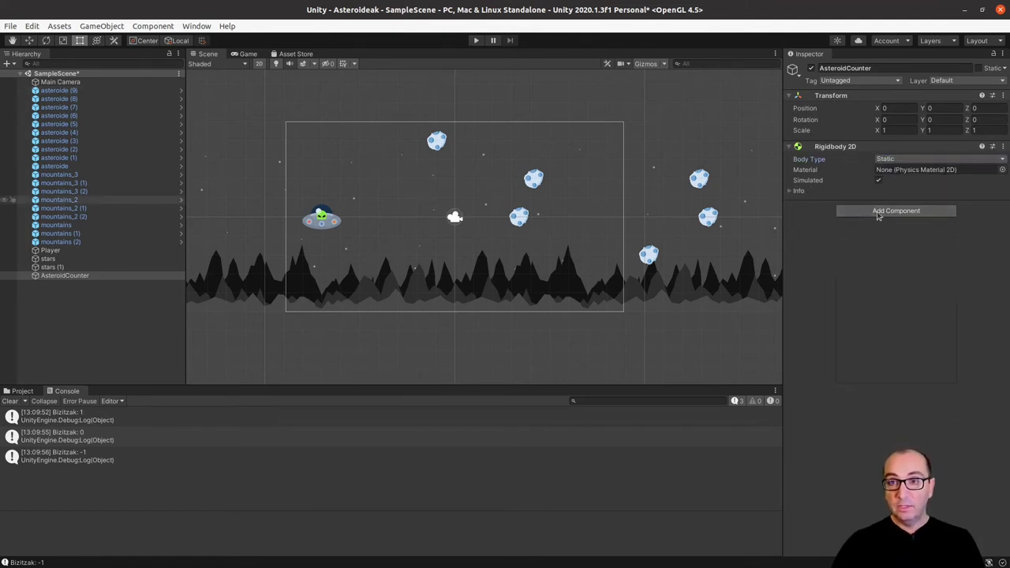
left_click(880, 212)
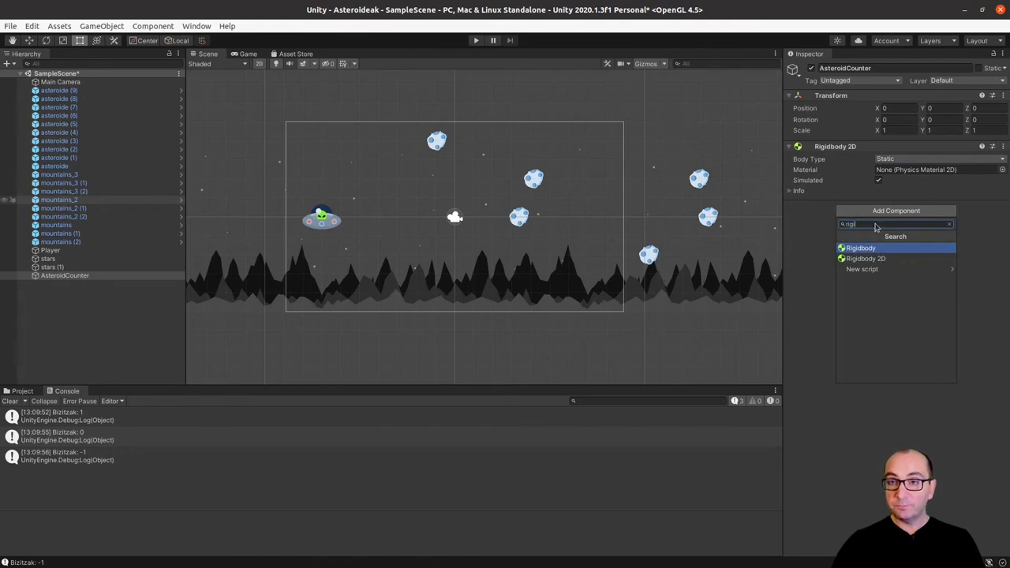
type("coll")
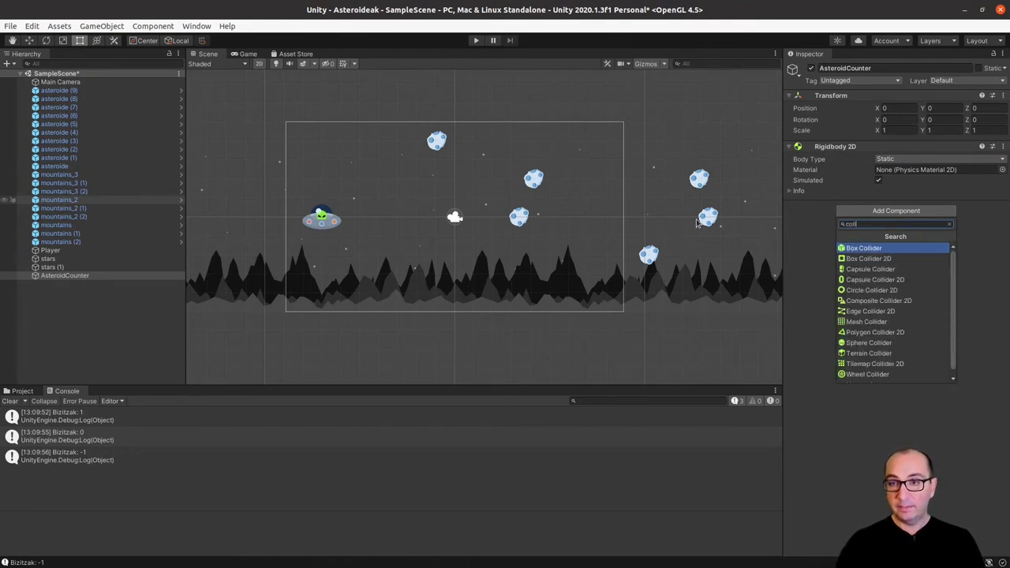
left_click(899, 262)
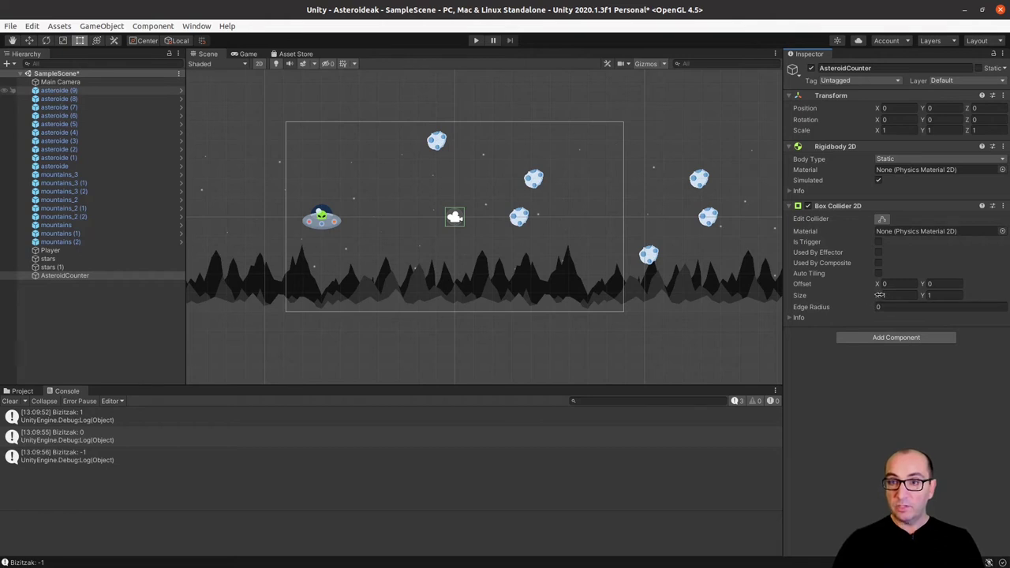
Size the Box Collider 2D to 0.25 by 10 and move AsteroidCounter to Position X -9.
left_click_drag(877, 295, 861, 298)
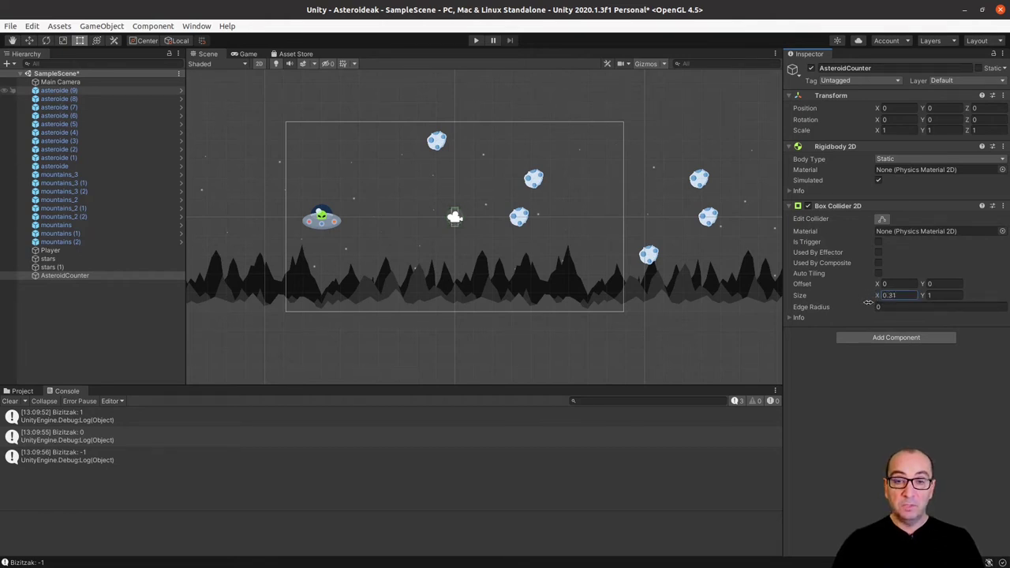
left_click_drag(921, 294, 970, 294)
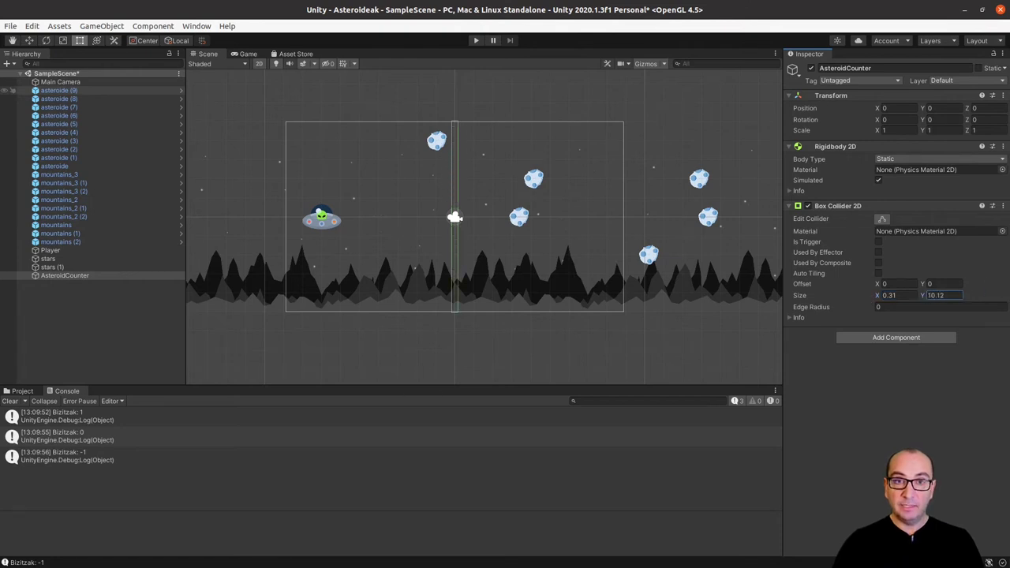
key("BackSpace")
key("BackSpace")
key("BackSpace")
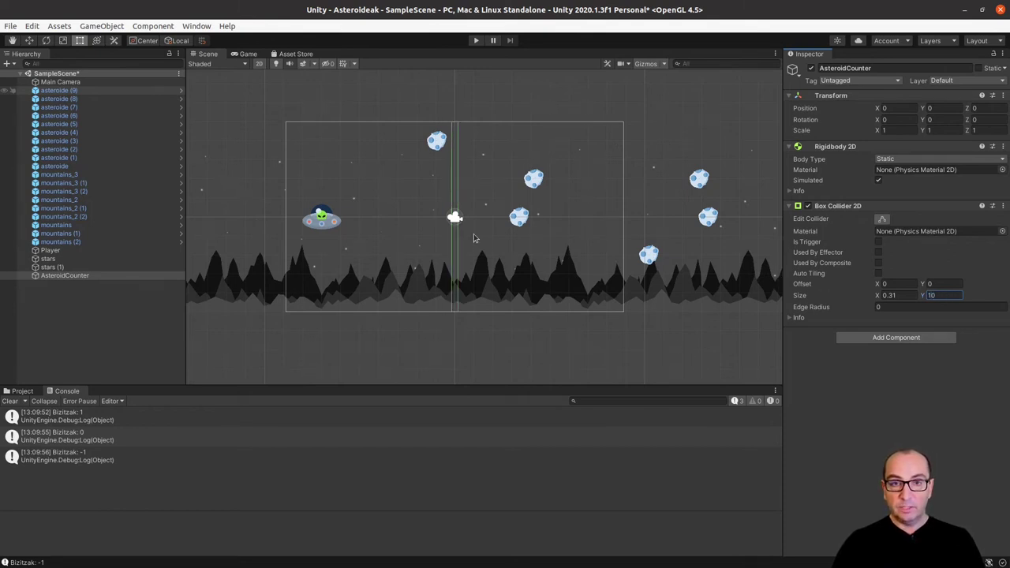
left_click(890, 295)
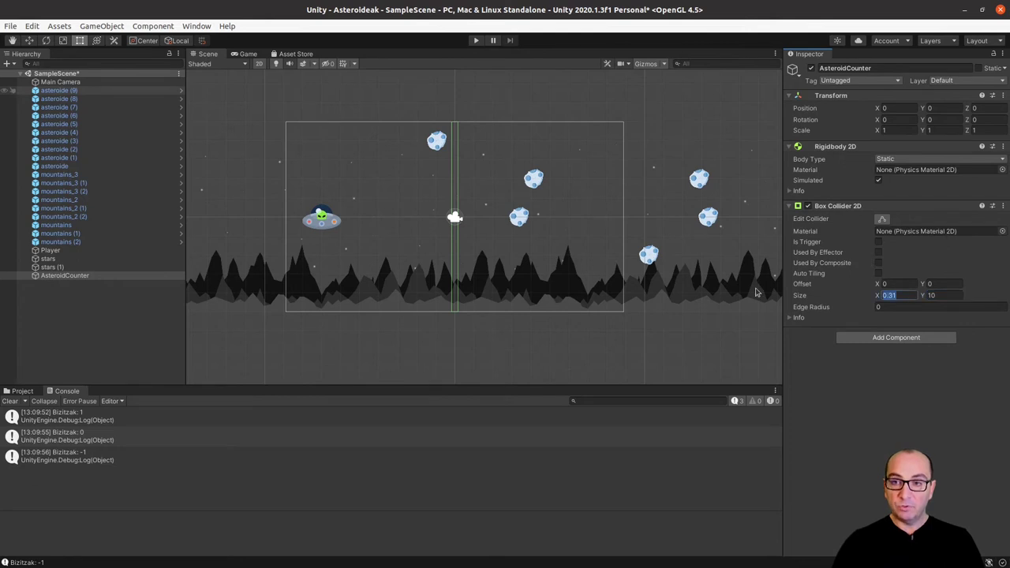
type("0.25")
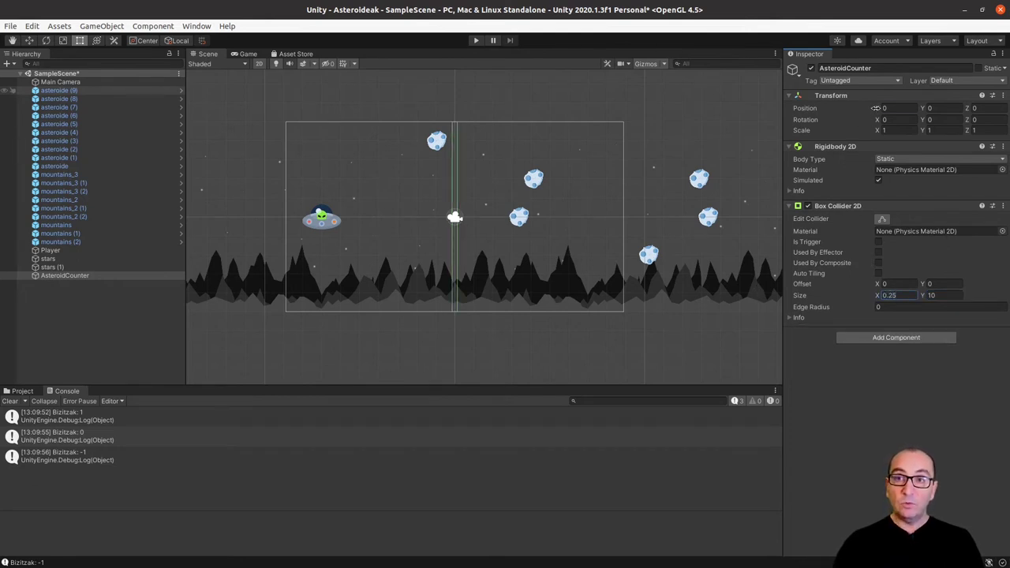
left_click_drag(875, 108, 702, 110)
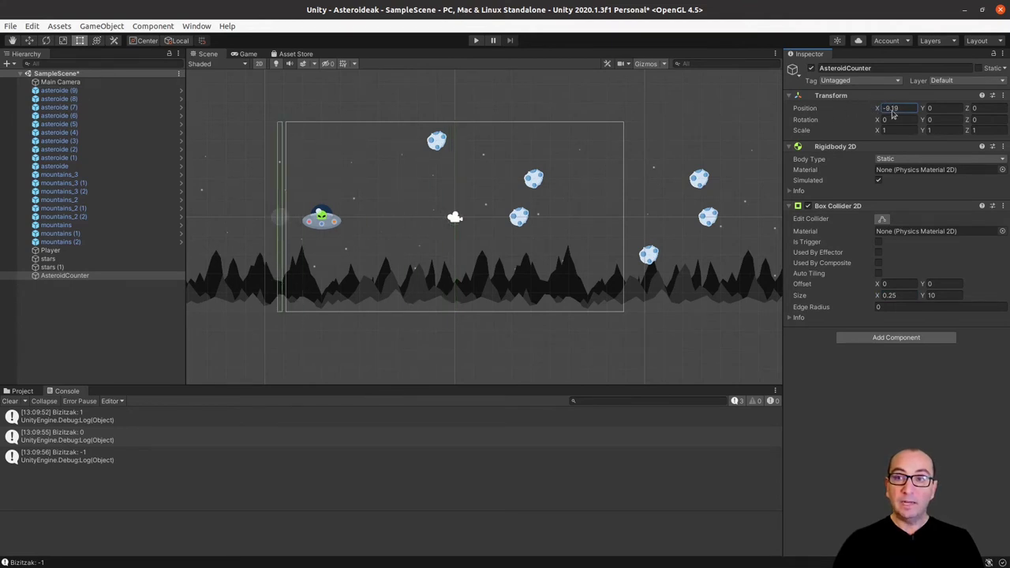
type("-")
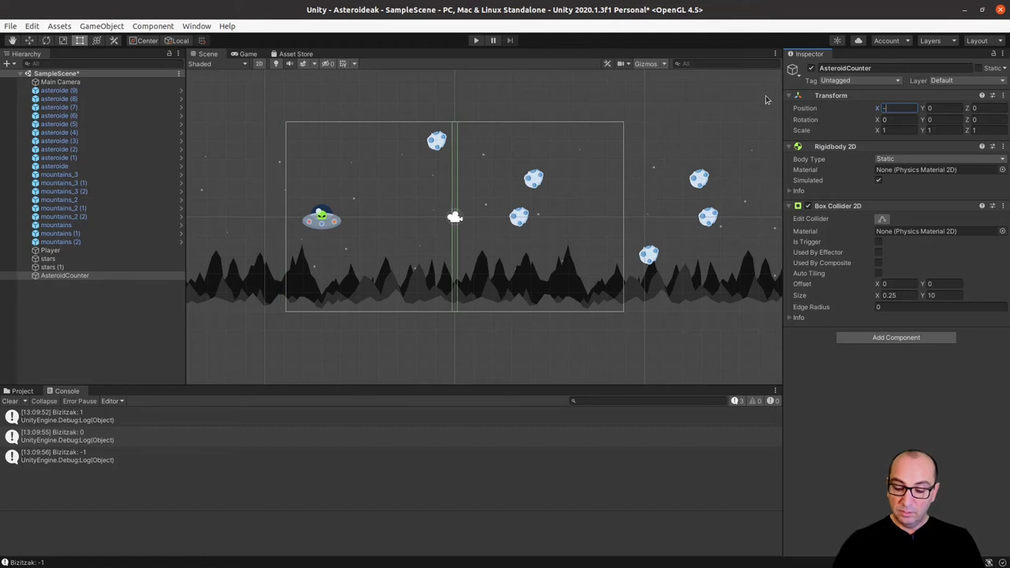
type("9")
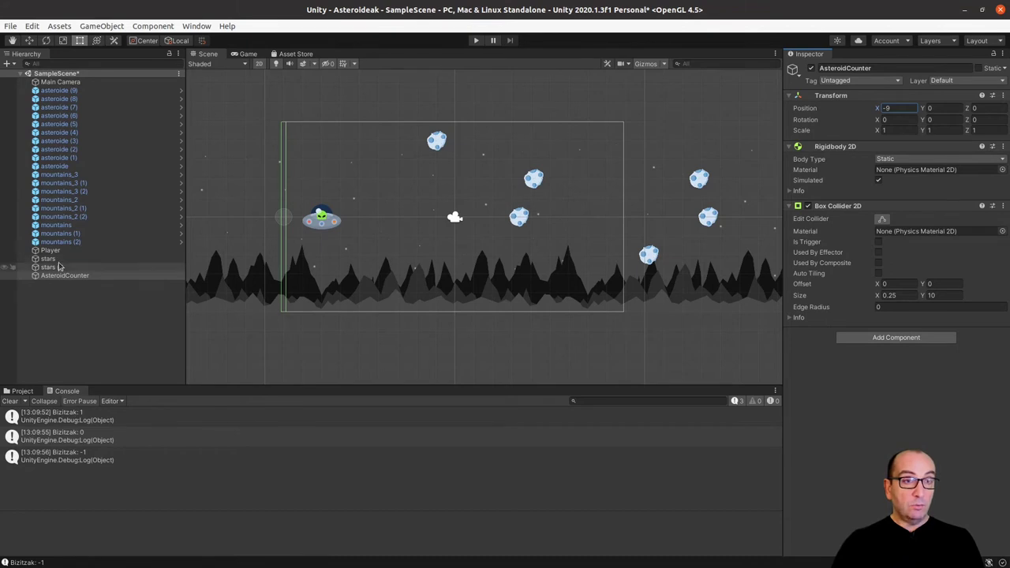
Create a new C# script in the Project tab's Scripts folder.
left_click(24, 392)
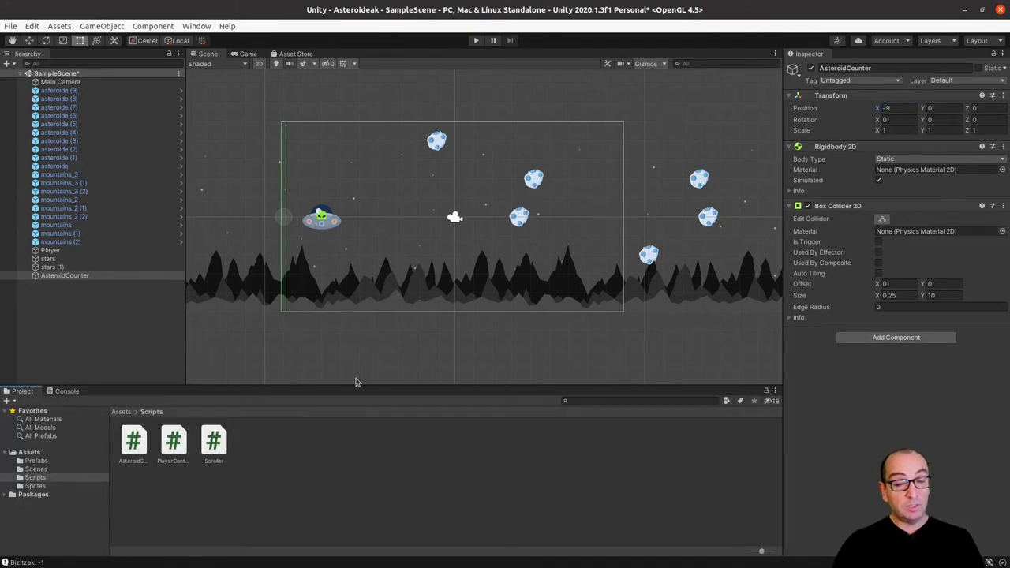
left_click(377, 474)
right_click(377, 474)
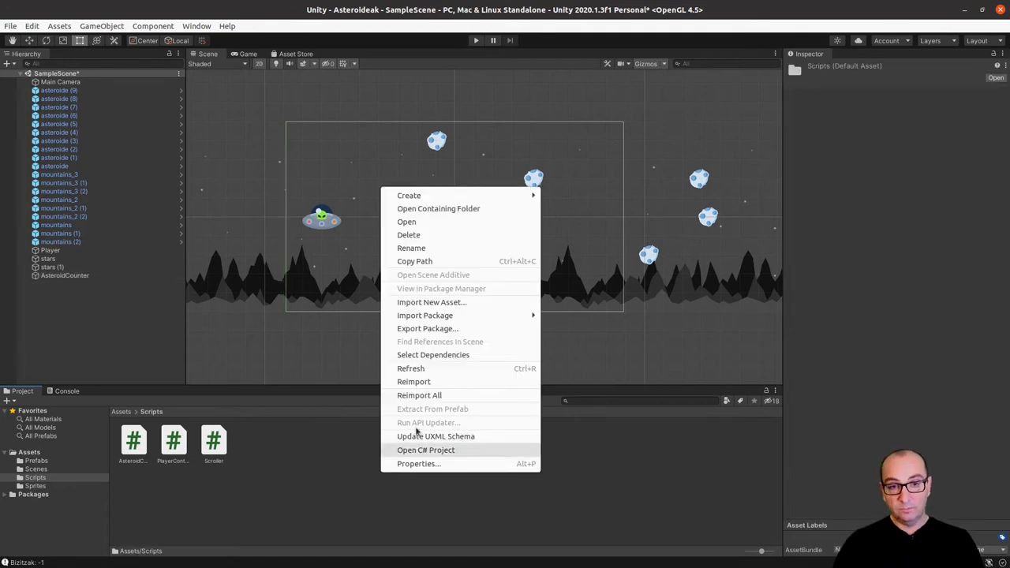
mouse_move(490, 196)
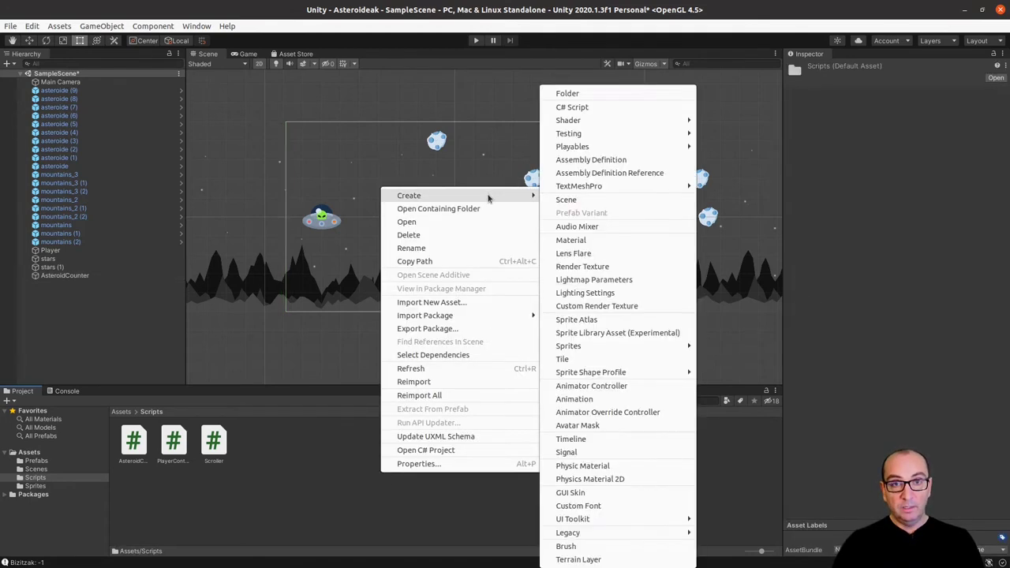
left_click(591, 110)
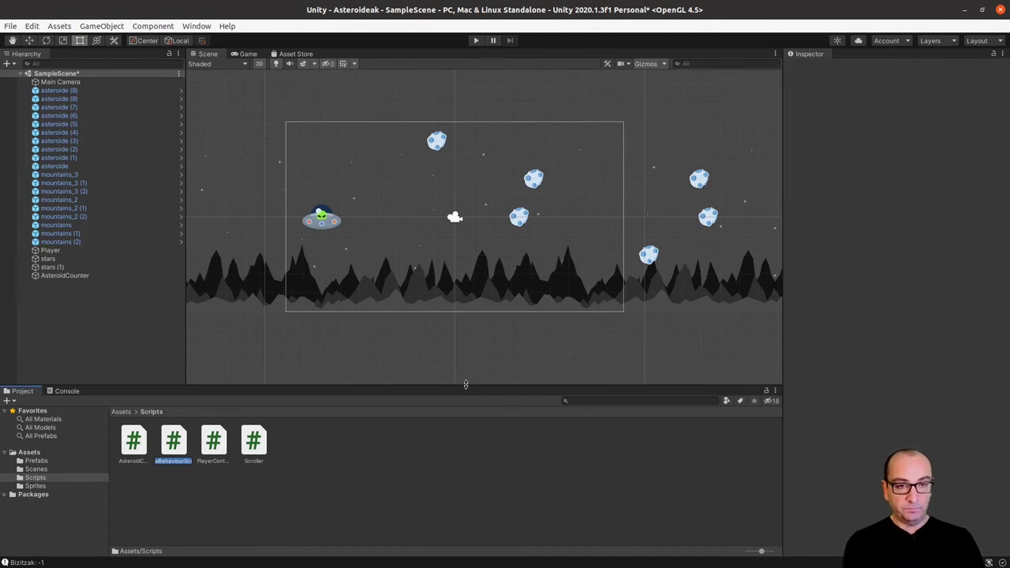
type("As")
type("Controller")
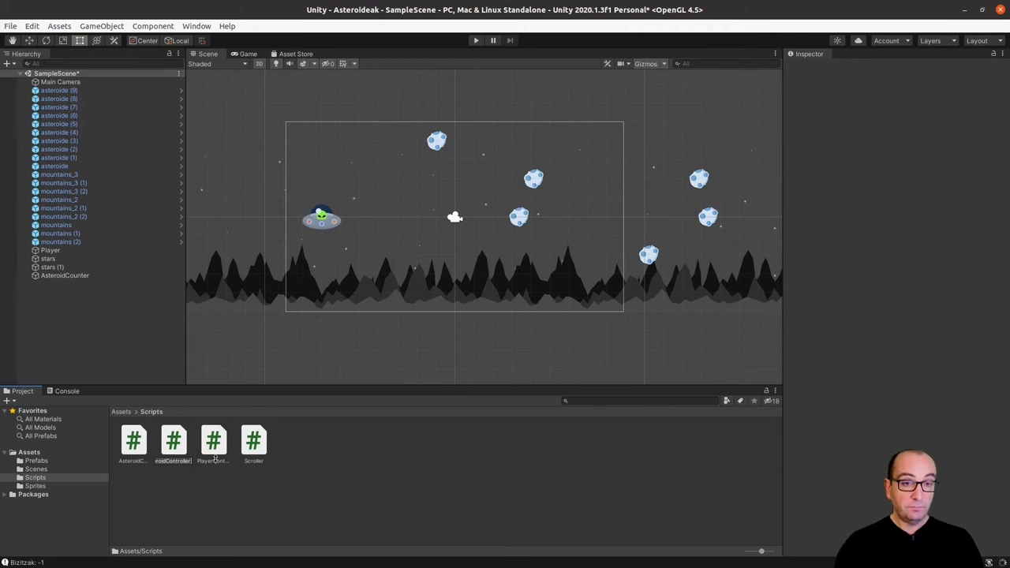
key("Return")
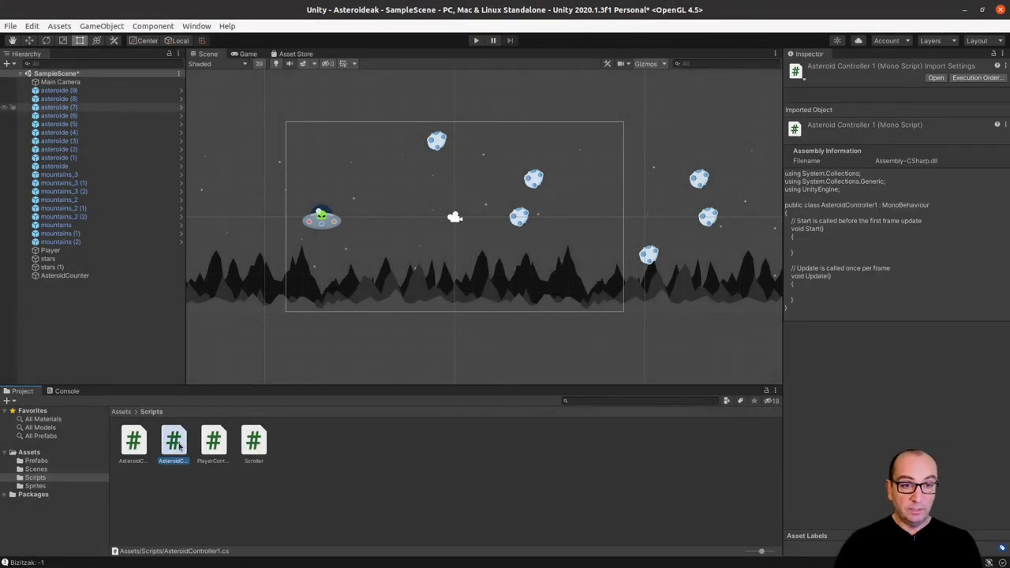
Rename the new script to AsteroidCounter.
left_click(180, 446)
key("End")
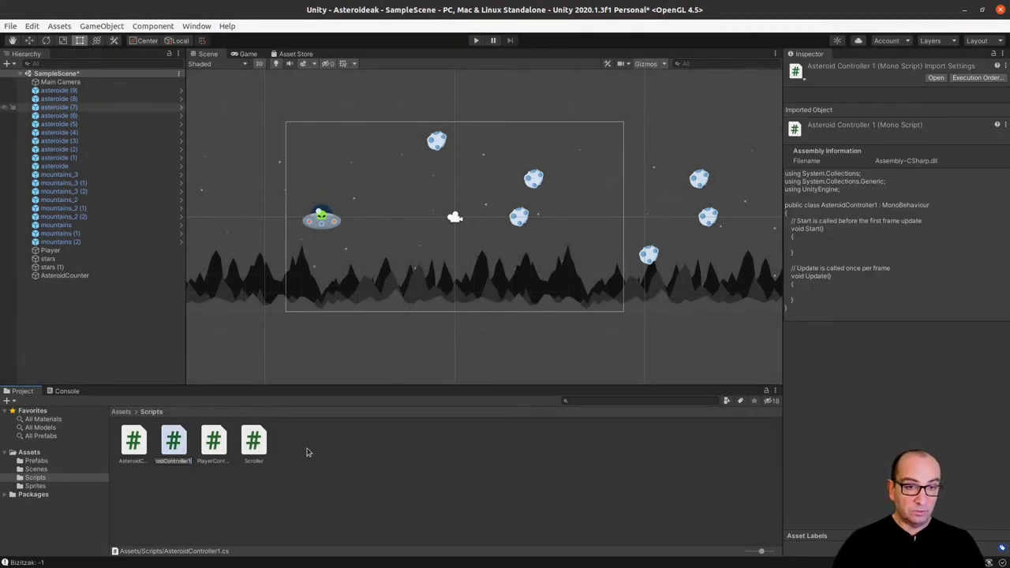
key("BackSpace")
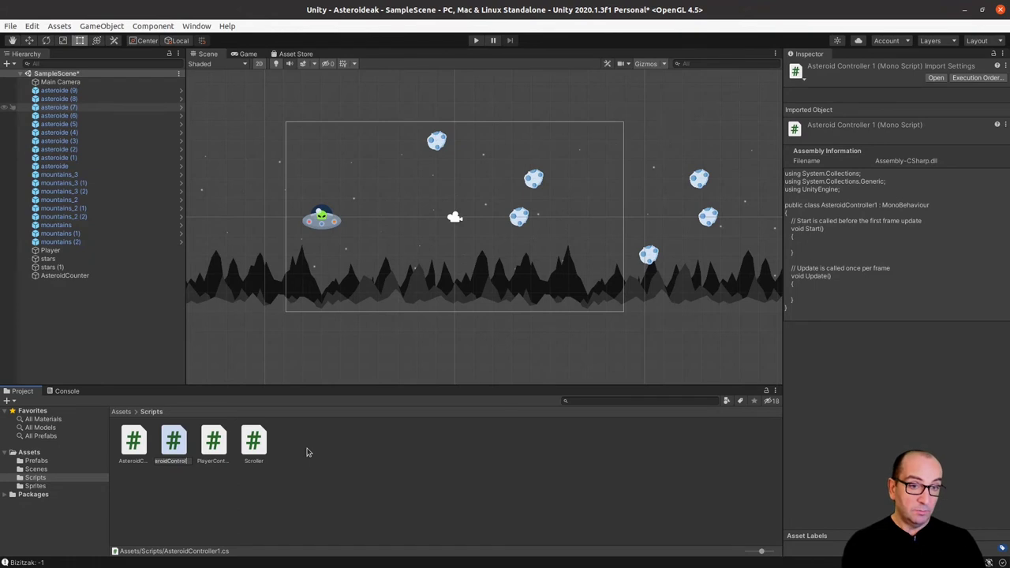
key("BackSpace")
key("BackSpace")
key("BackSpace")
type("2")
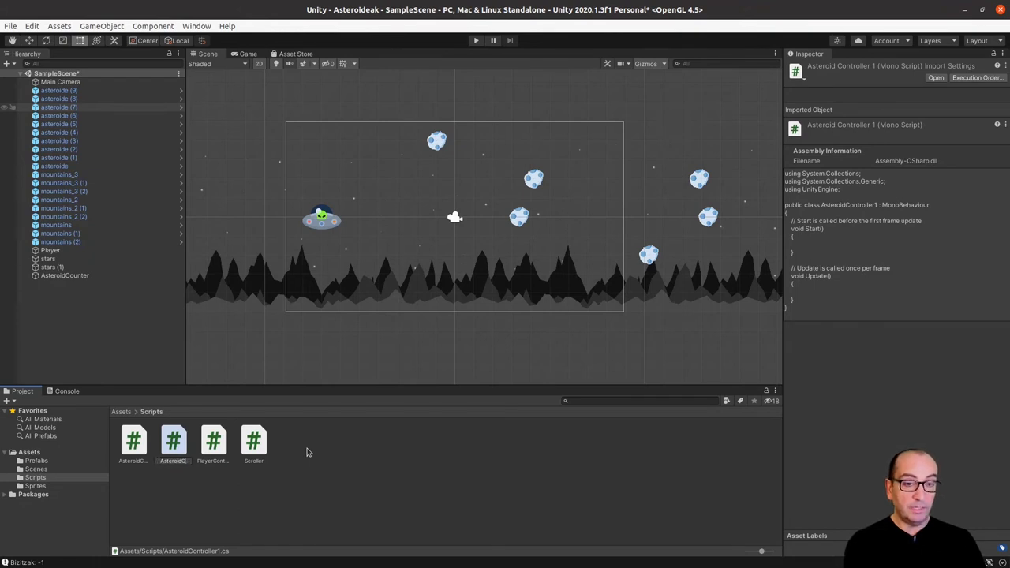
type("ounter")
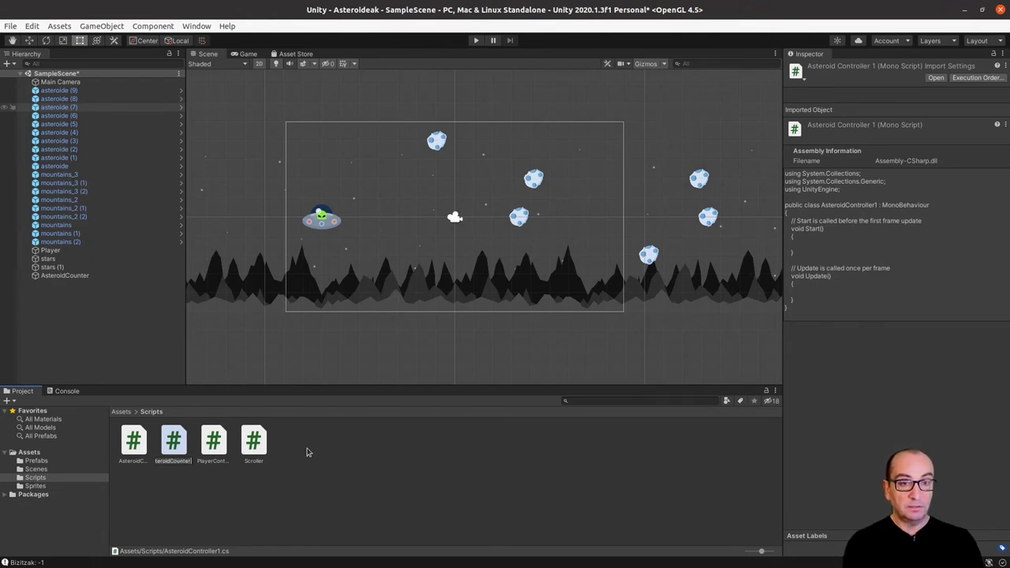
key("Return")
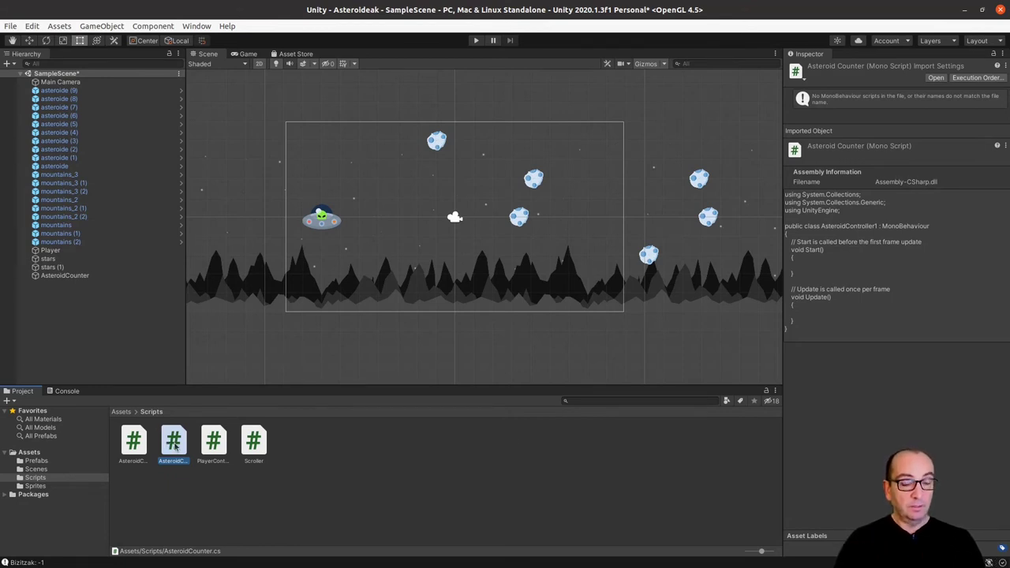
left_click_drag(176, 446, 74, 285)
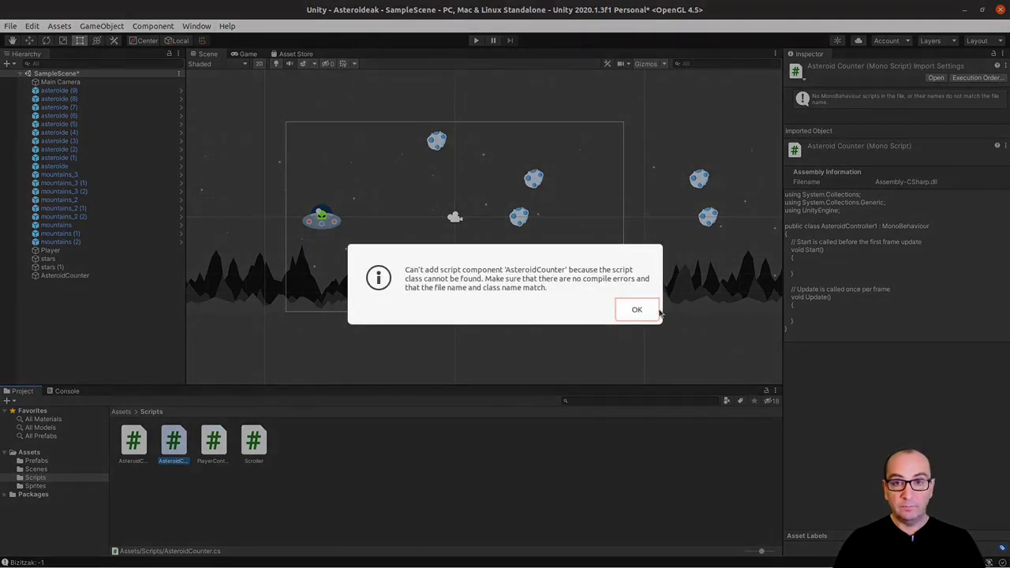
left_click(658, 312)
left_click(57, 276)
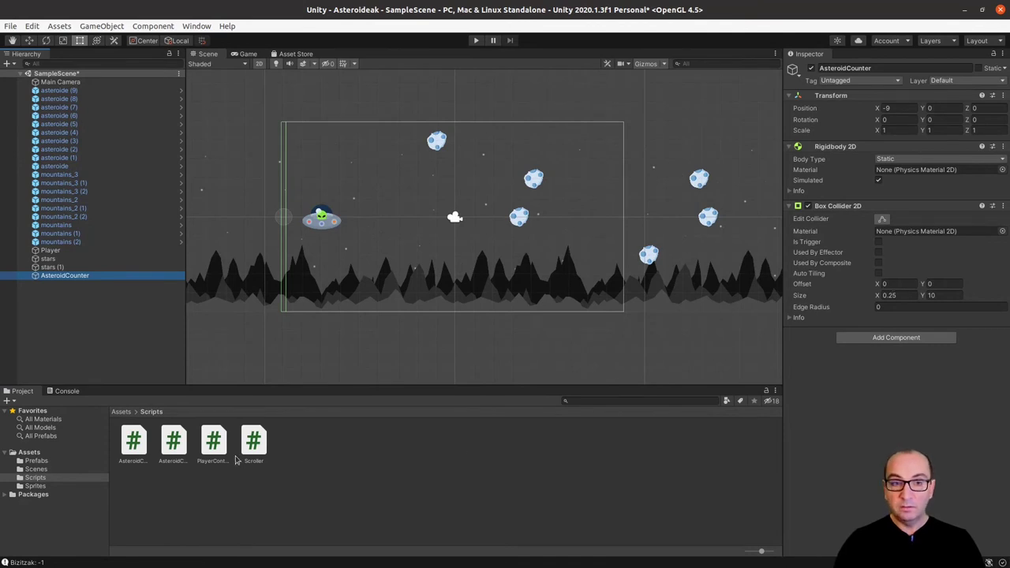
left_click(175, 447)
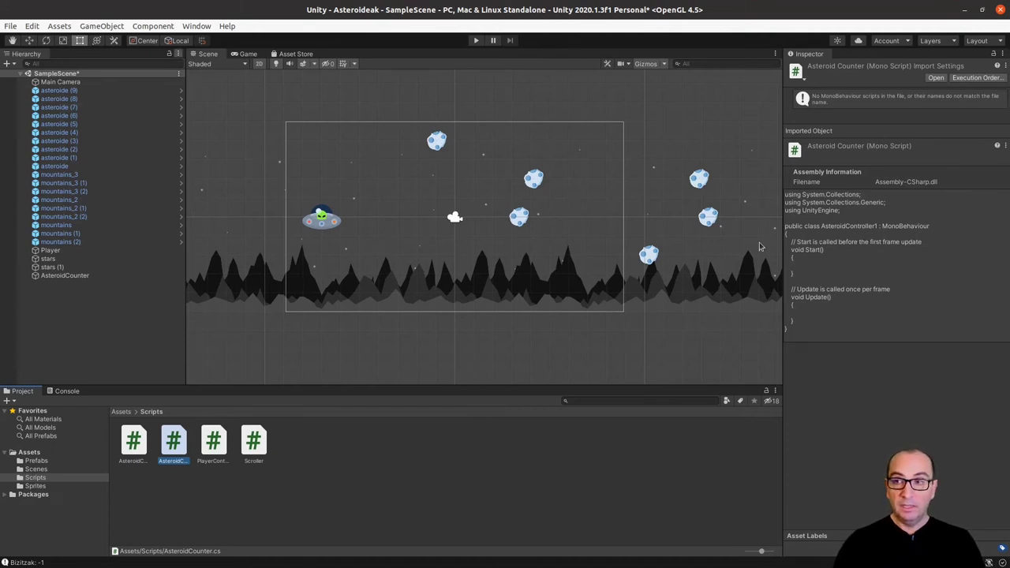
In MonoDevelop, rename the class in AsteroidCounter.cs to AsteroidCounter and save the file.
key("alt+Tab")
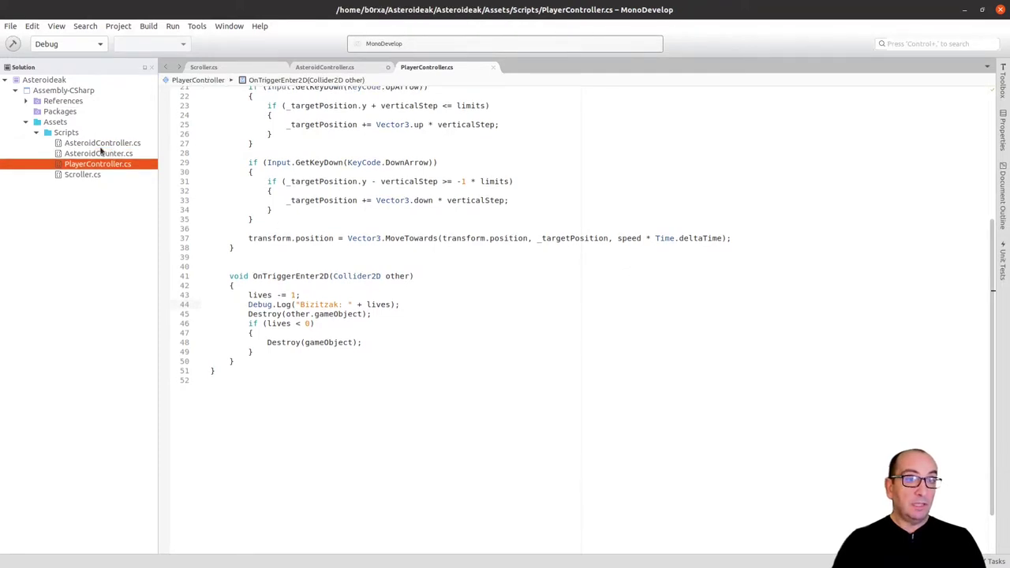
left_click(123, 154)
double_click(123, 153)
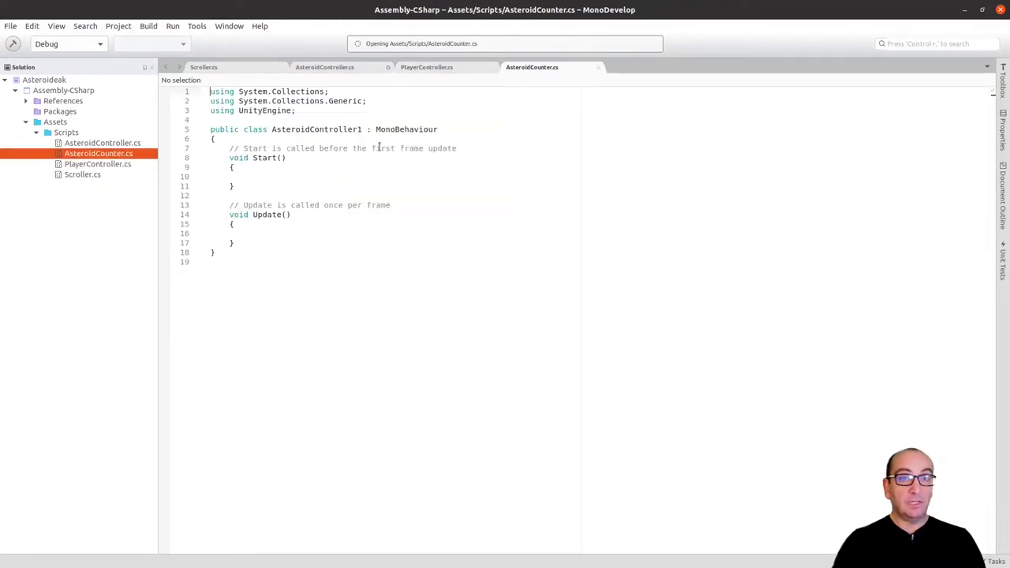
left_click(366, 129)
key("BackSpace")
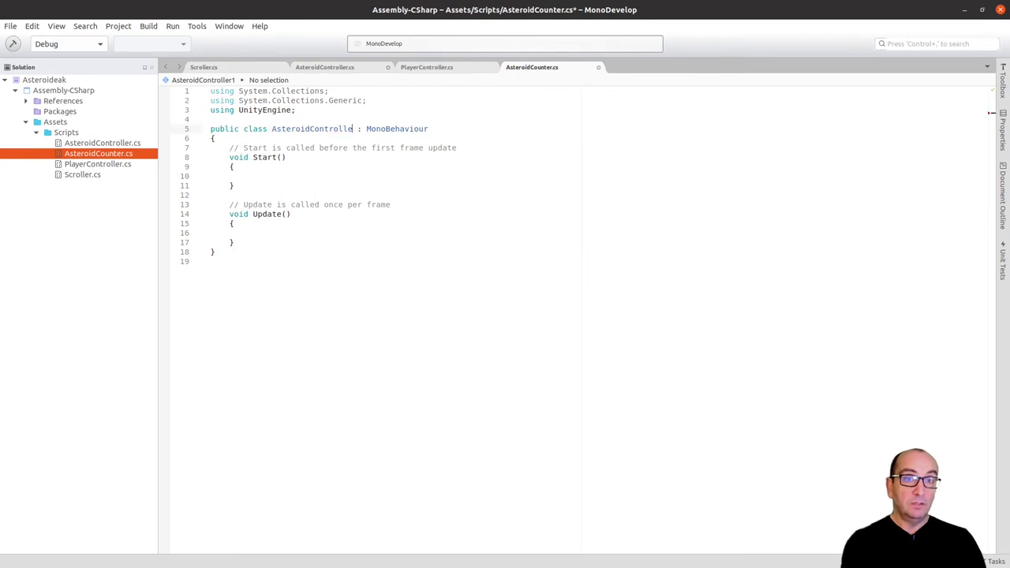
key("BackSpace")
key("BackSpace")
key("BackSpace")
key("BackSpace")
key("BackSpace")
key("BackSpace")
key("BackSpace")
type("un")
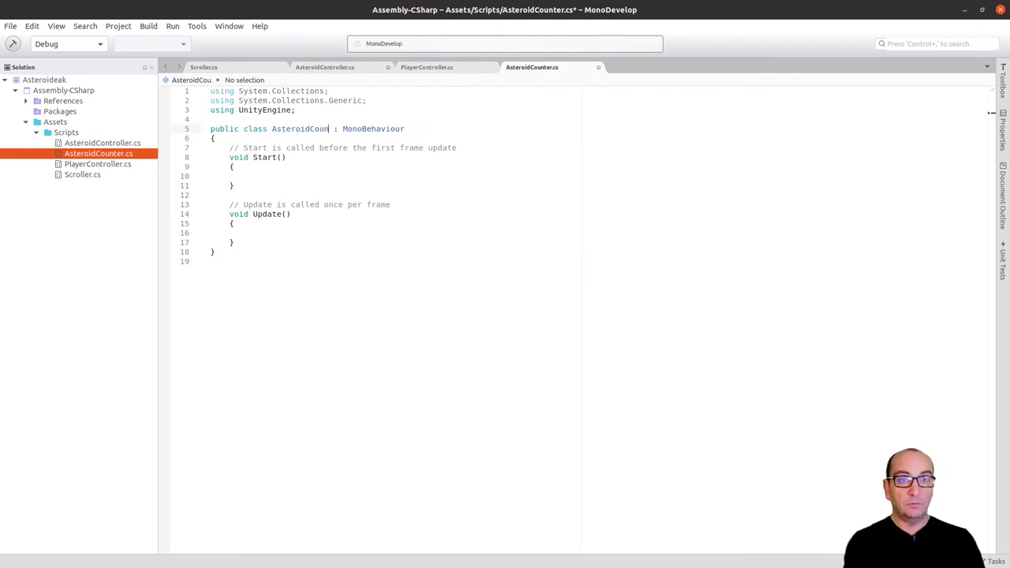
type("ter")
key("ctrl+s")
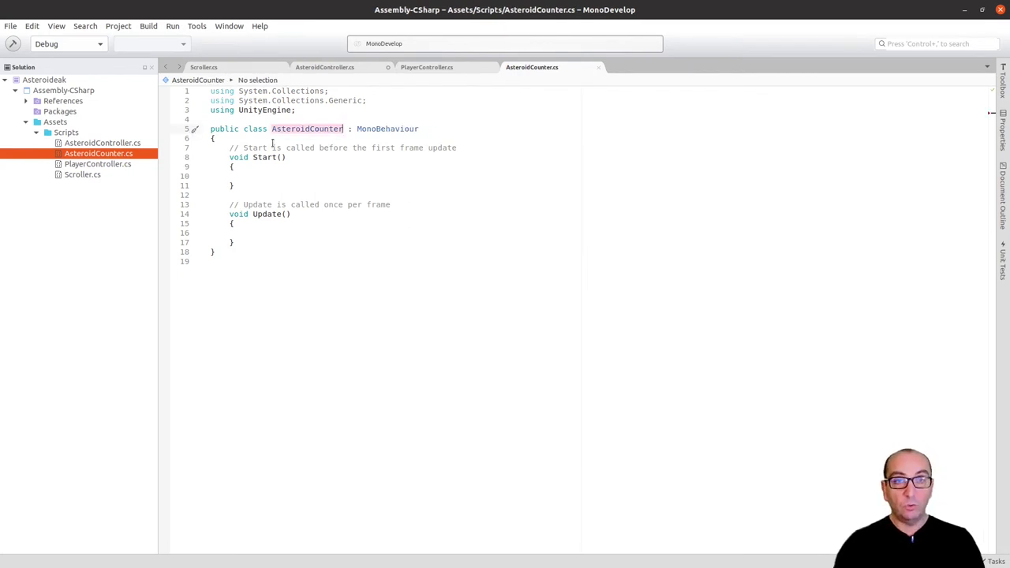
key("alt+Tab")
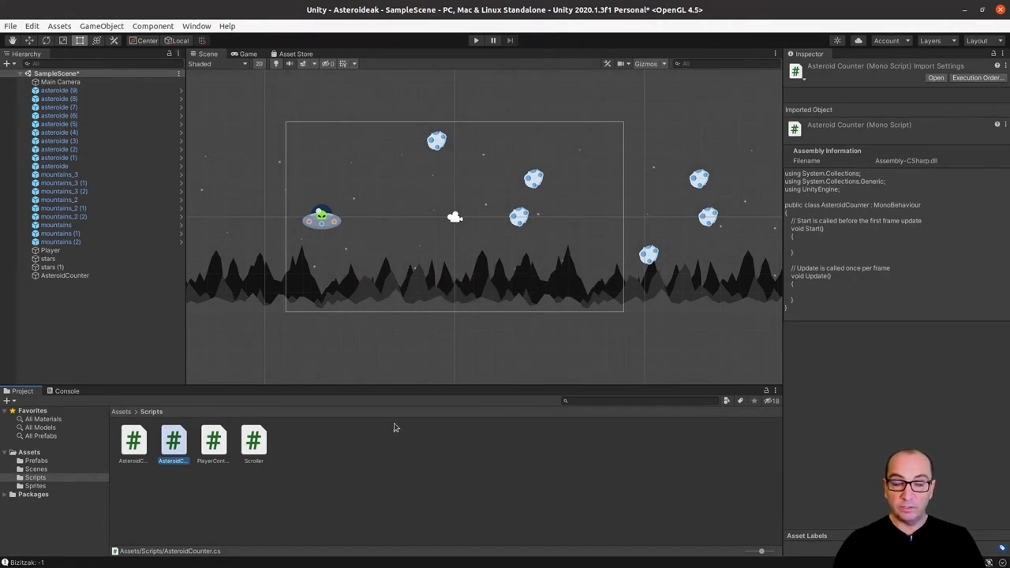
Attach the AsteroidCounter script to the AsteroidCounter object and check the new component.
left_click_drag(173, 446, 77, 276)
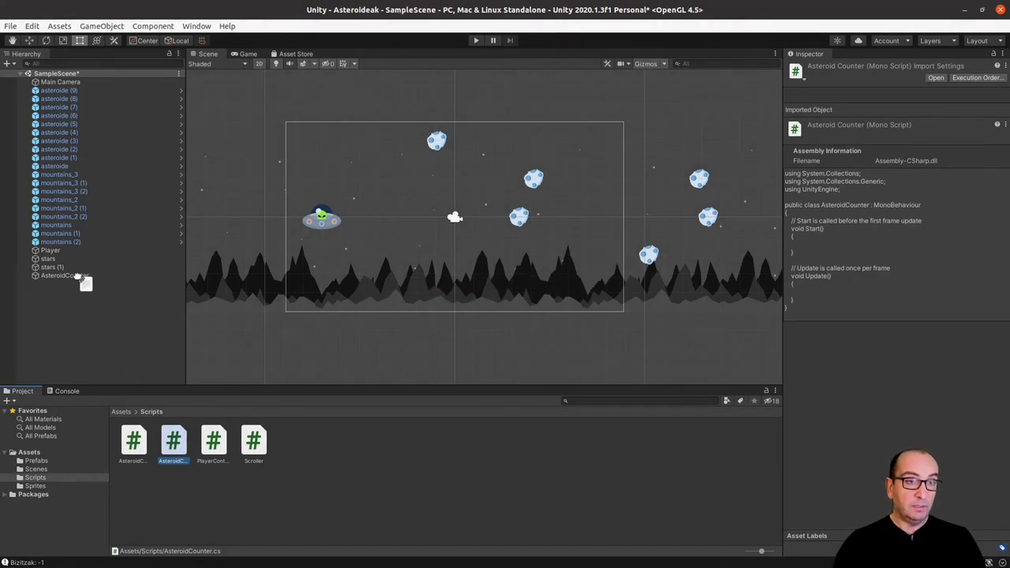
left_click(77, 276)
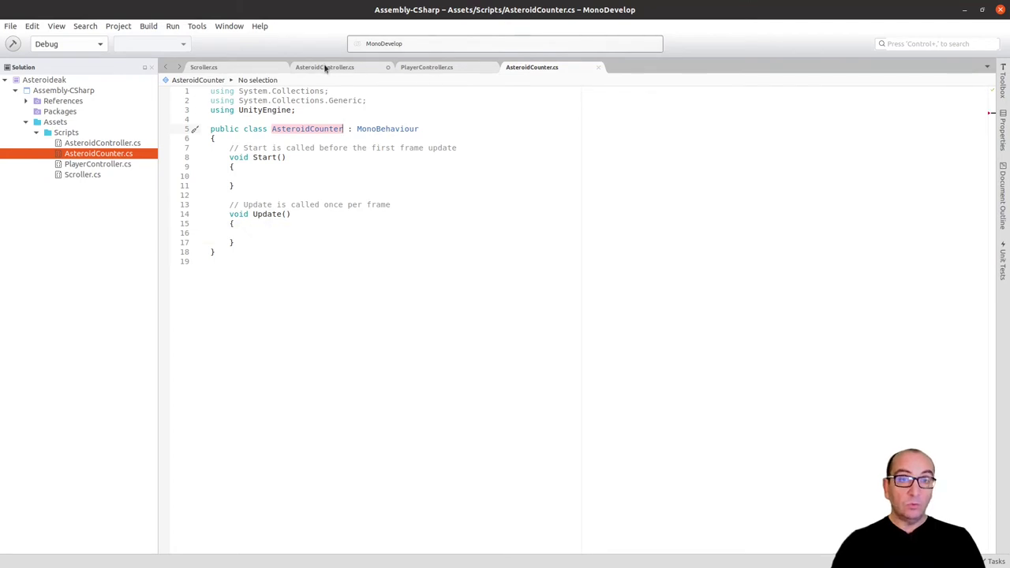
Copy PlayerController's OnTriggerEnter2D method and paste it after Update() in AsteroidCounter.cs.
left_click(415, 68)
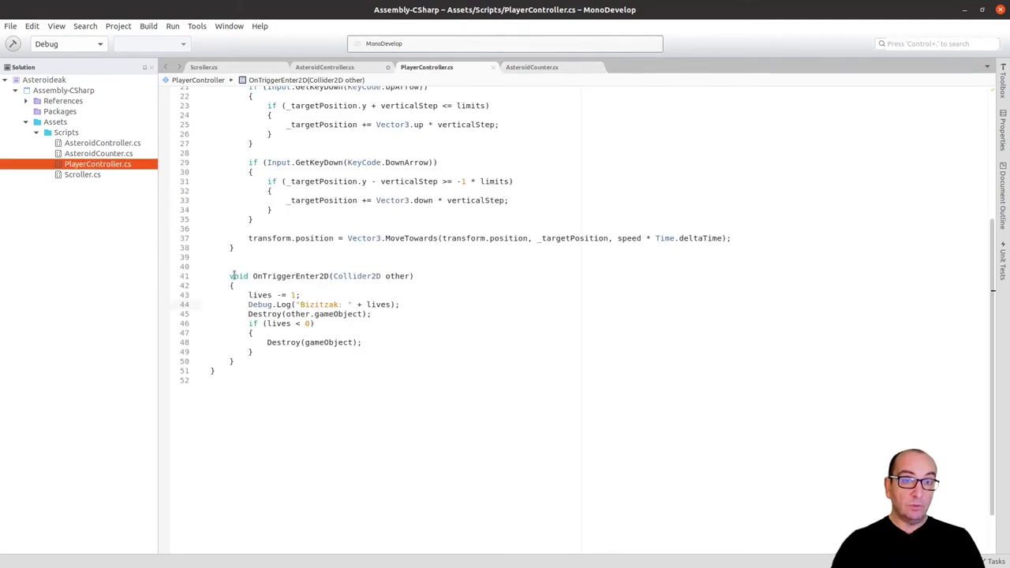
left_click_drag(229, 275, 238, 360)
key("ctrl+c")
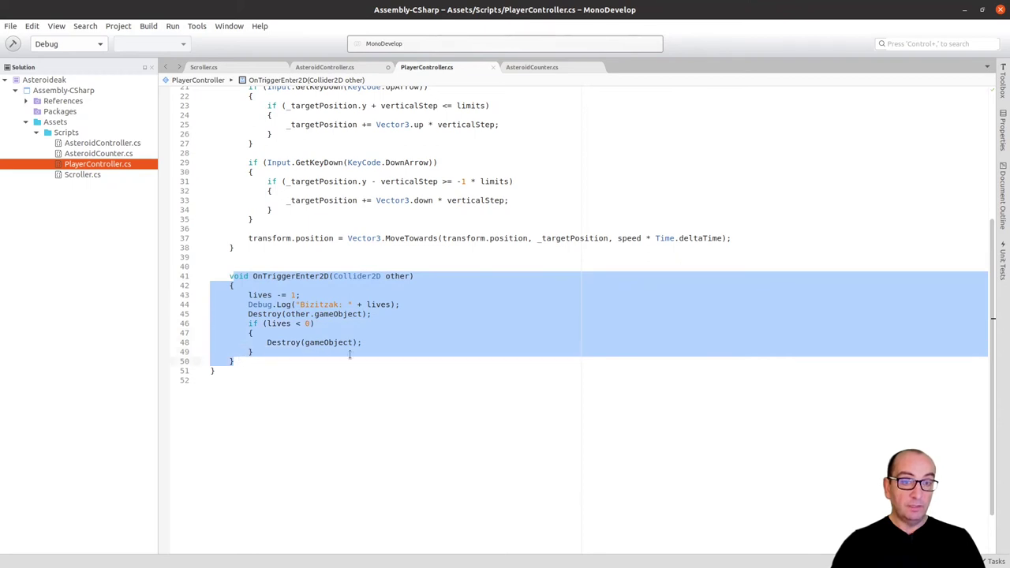
left_click(301, 295)
left_click_drag(228, 276, 250, 359)
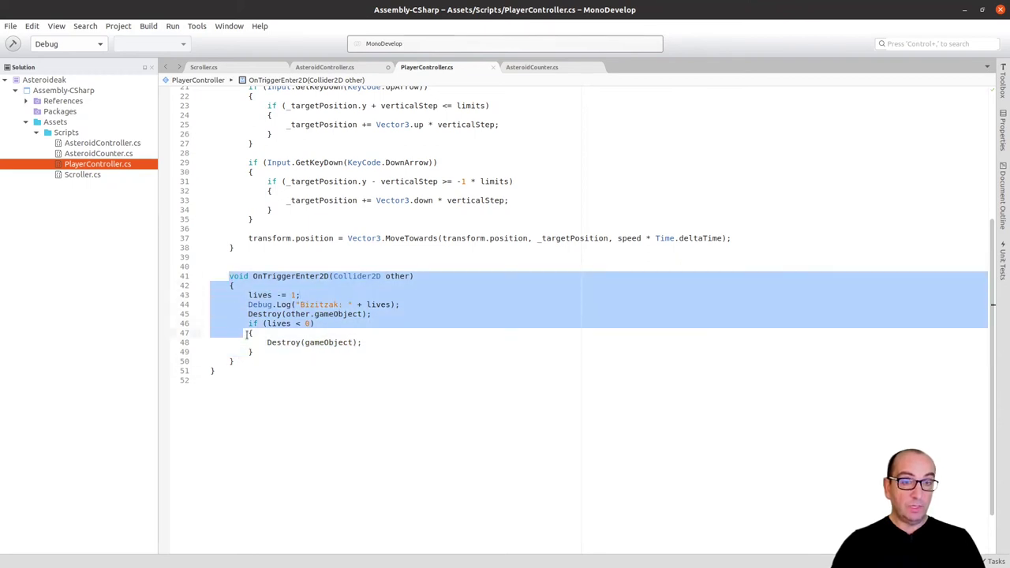
left_click(532, 68)
left_click(268, 243)
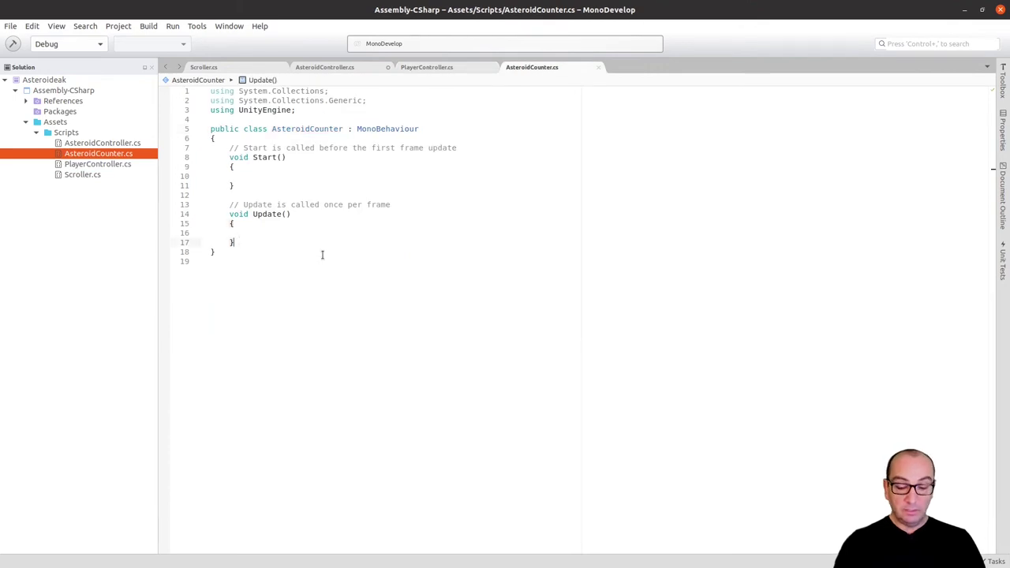
key("ctrl+v")
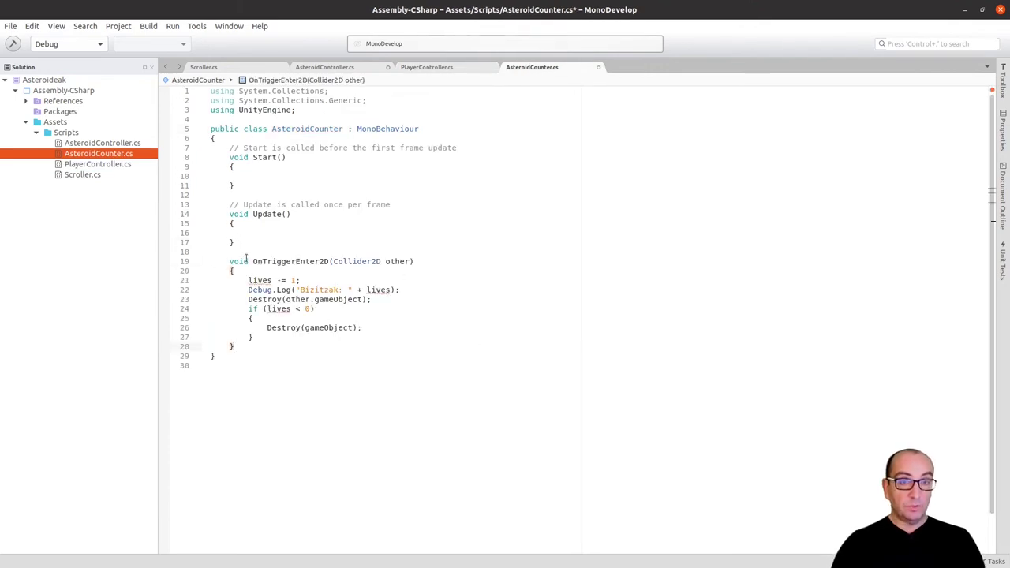
left_click(269, 139)
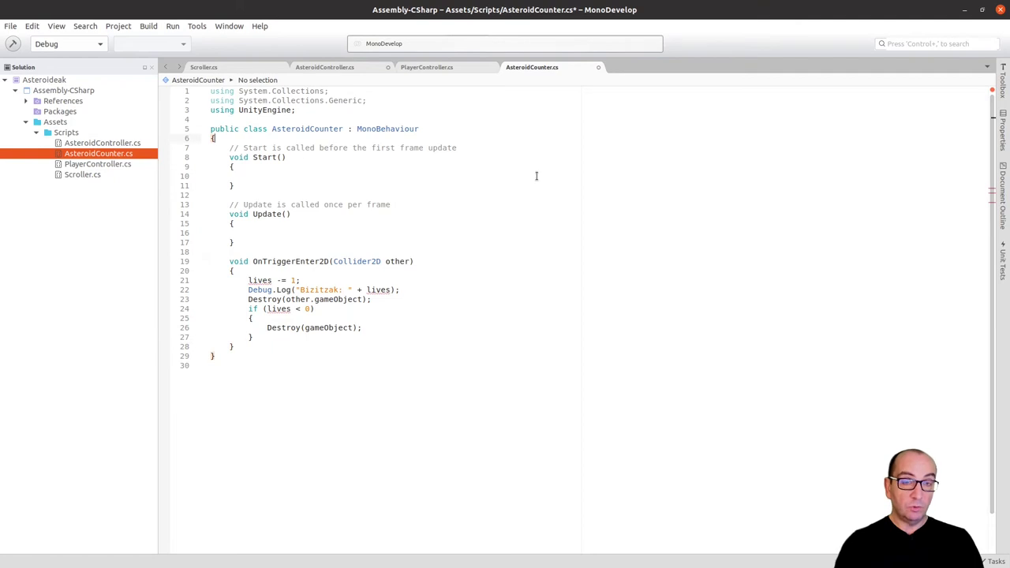
key("Return")
Declare the field private float _score at the top of the AsteroidCounter class.
type("p")
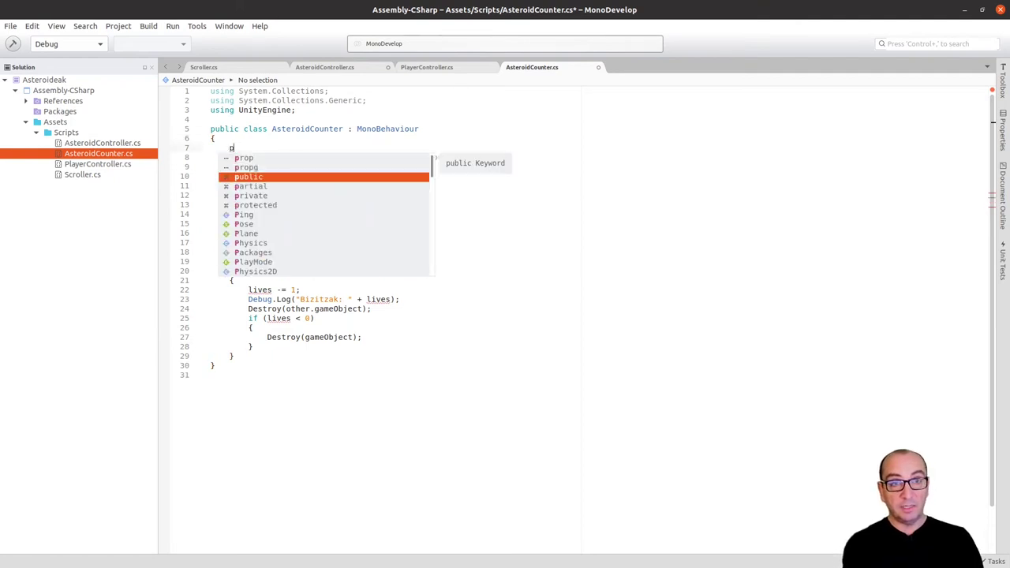
type("rivate")
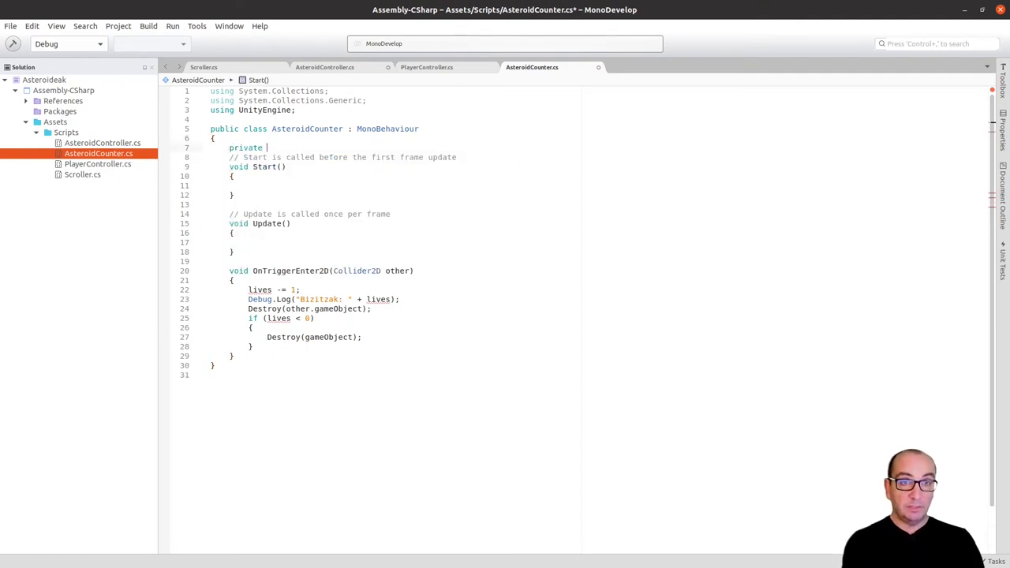
type(" fl")
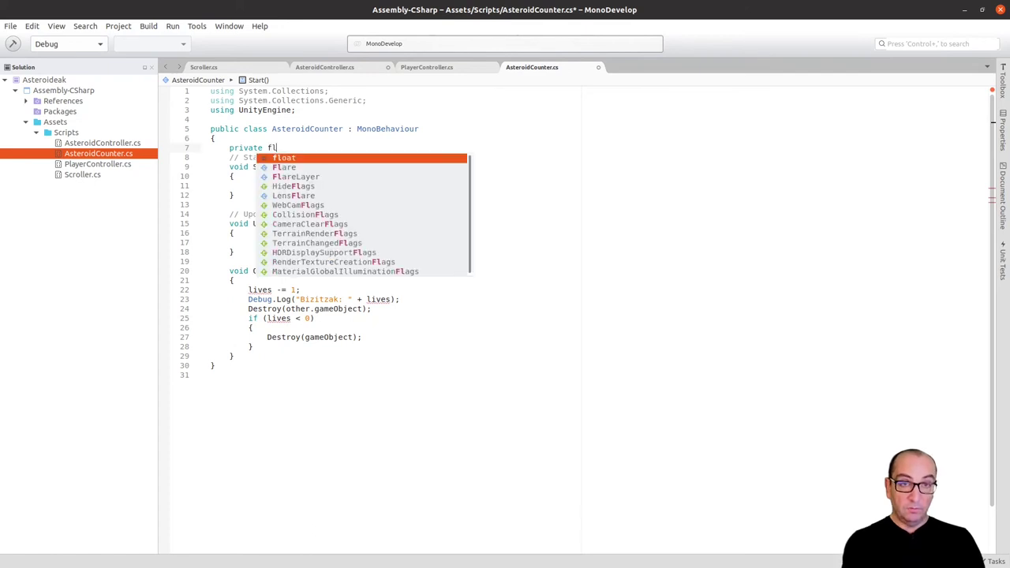
type("oat sco")
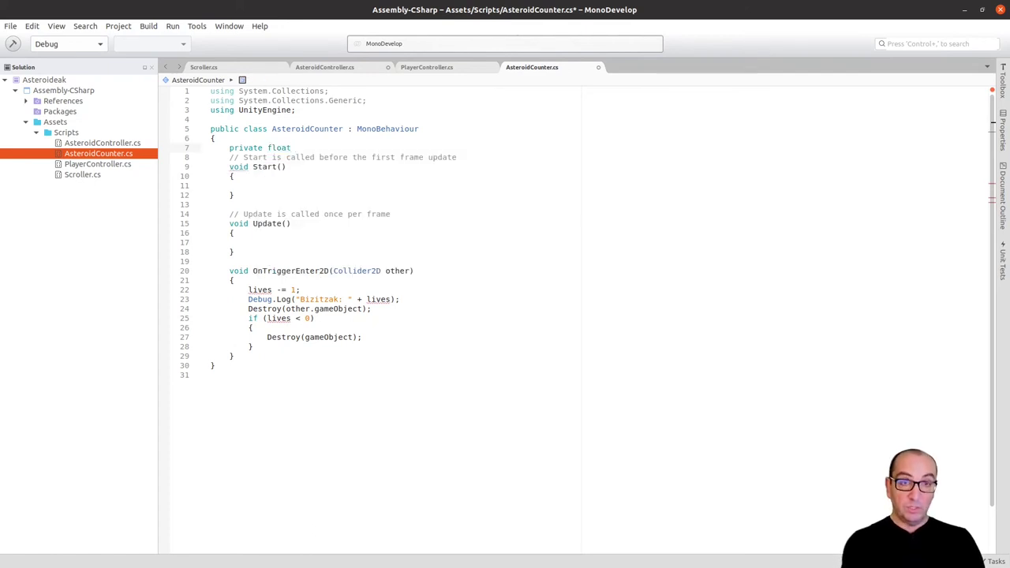
type("re;")
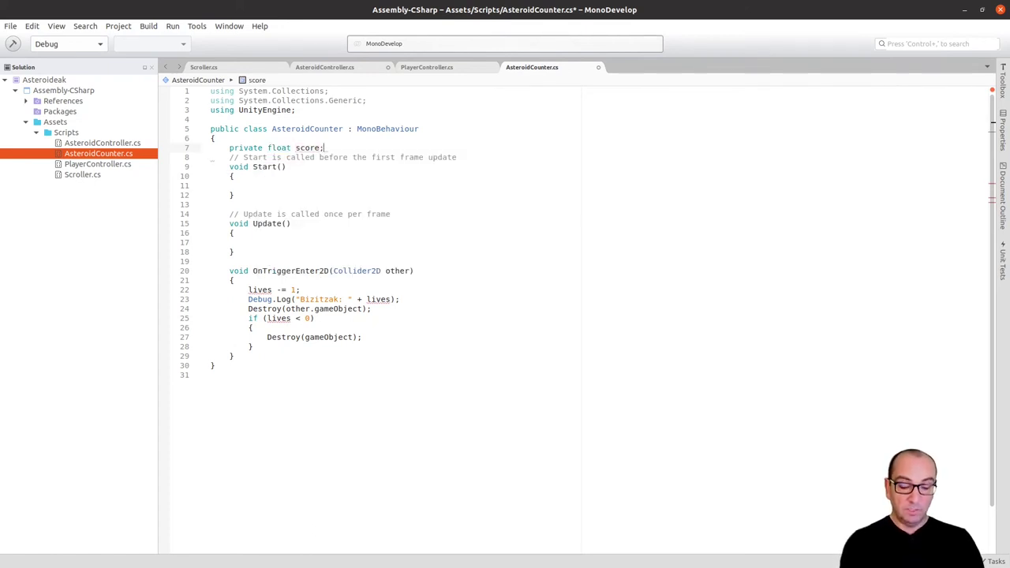
left_click(295, 148)
type("_")
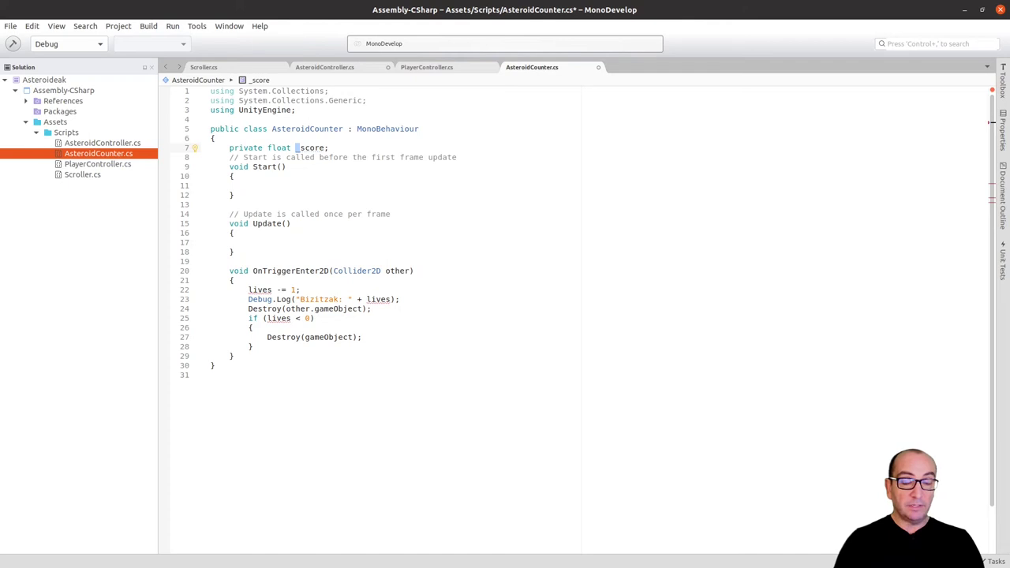
Add public float scoresPerAsteroid = 1000.0f above _score, followed by a blank line.
key("Home")
key("Return")
key("Up")
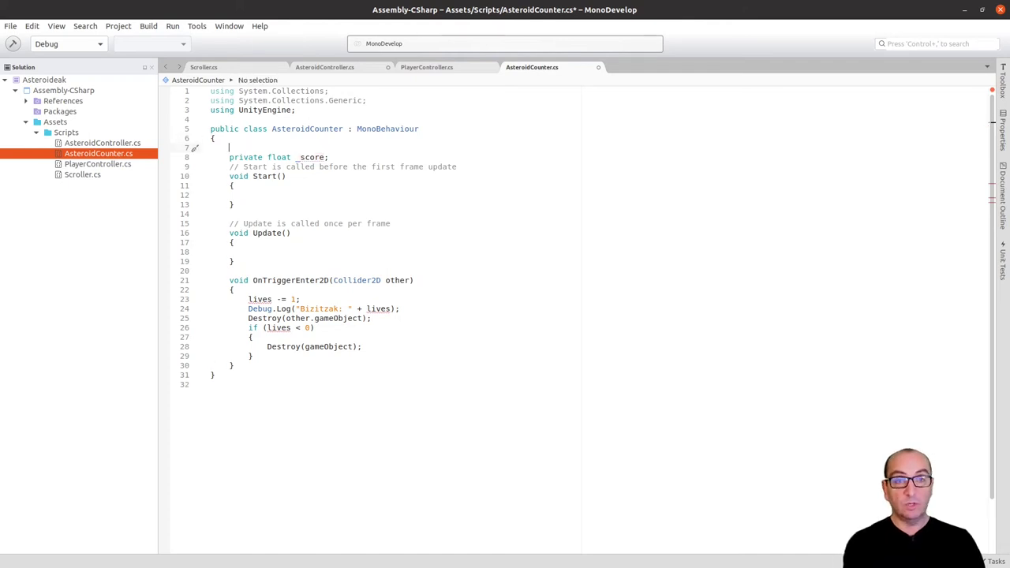
type("private")
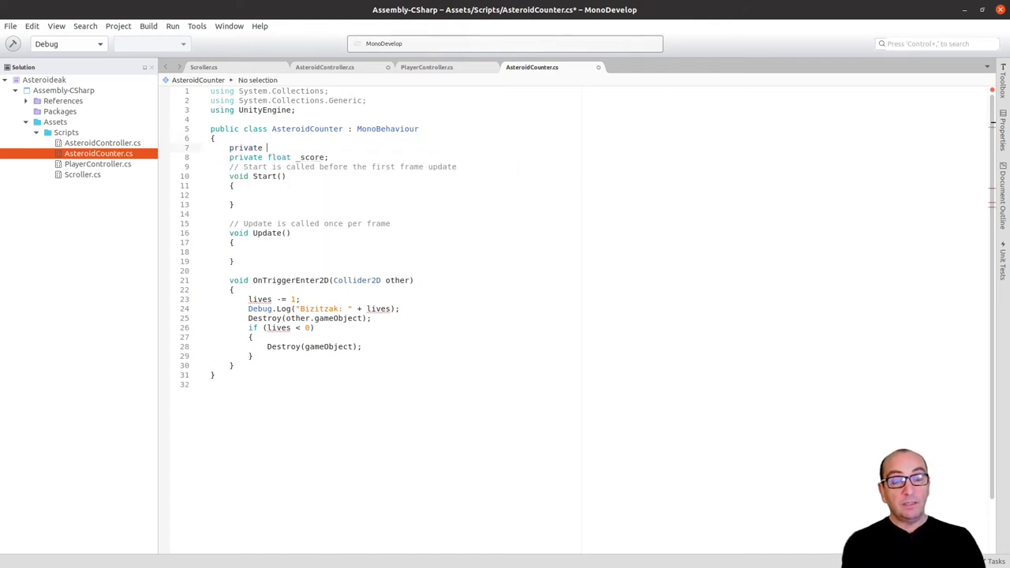
key("shift+Home")
type("p")
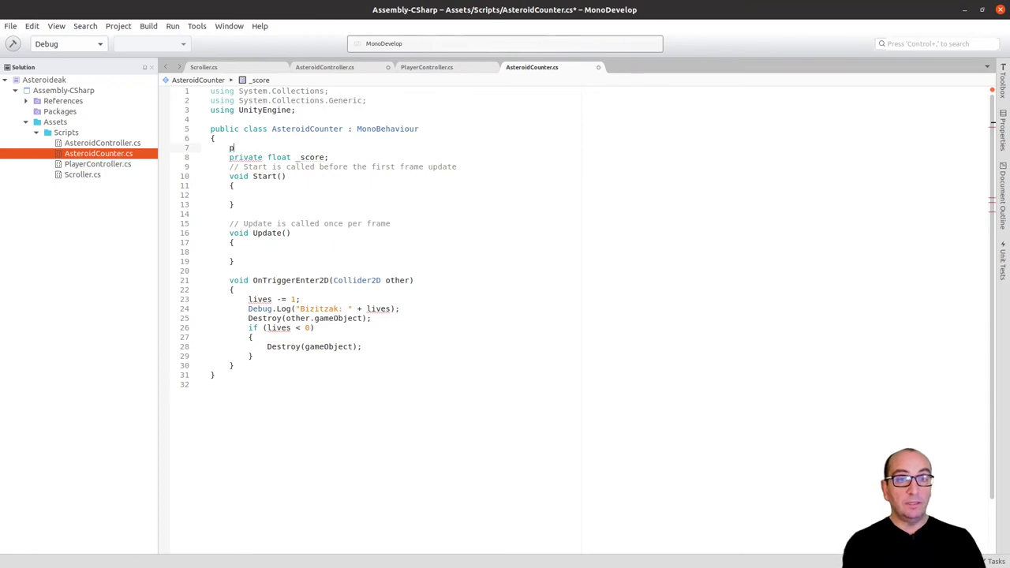
type("ublic ")
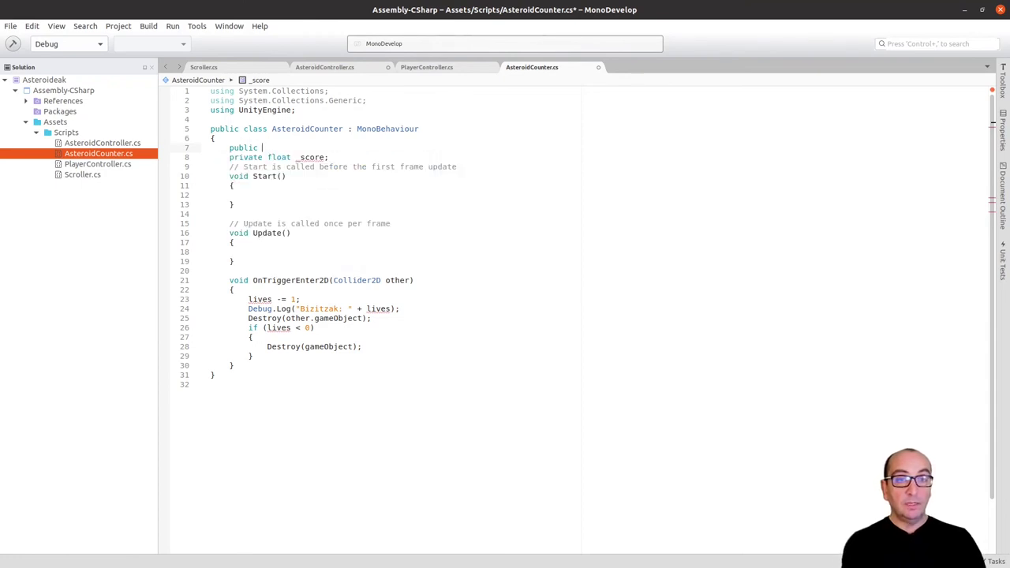
type("float ")
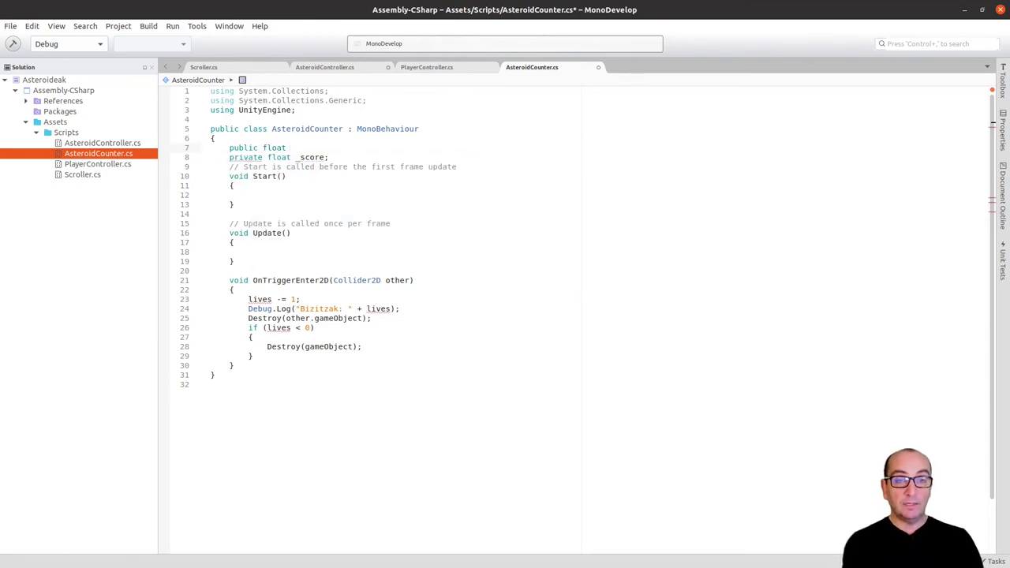
type("scores")
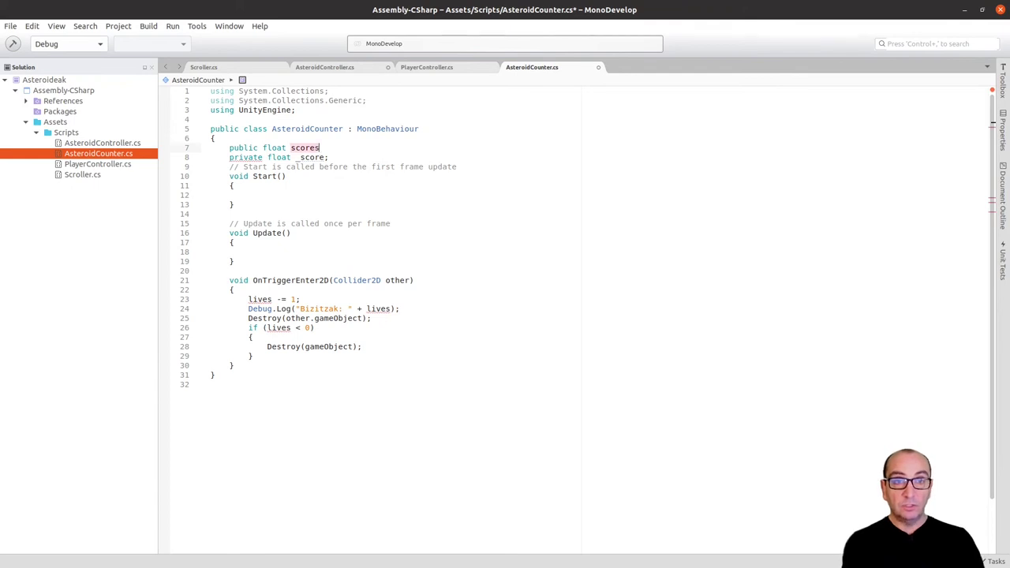
type("PerAs")
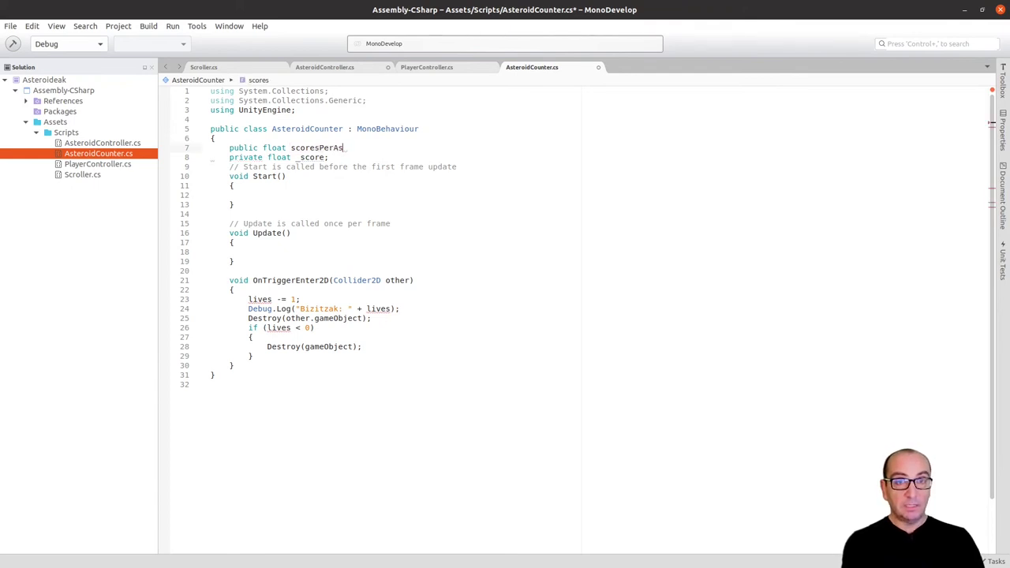
type("teroid = ")
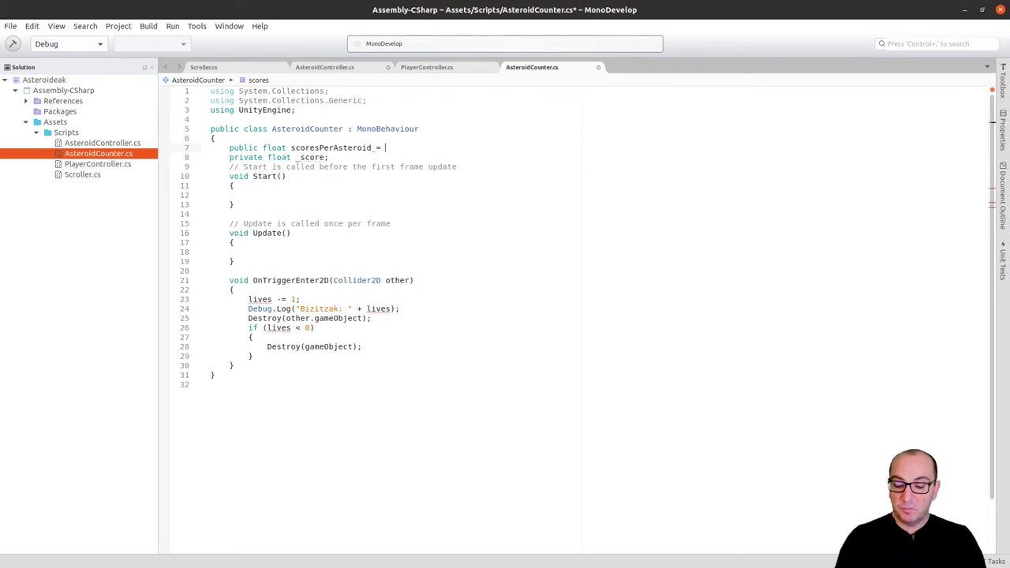
type("1000;")
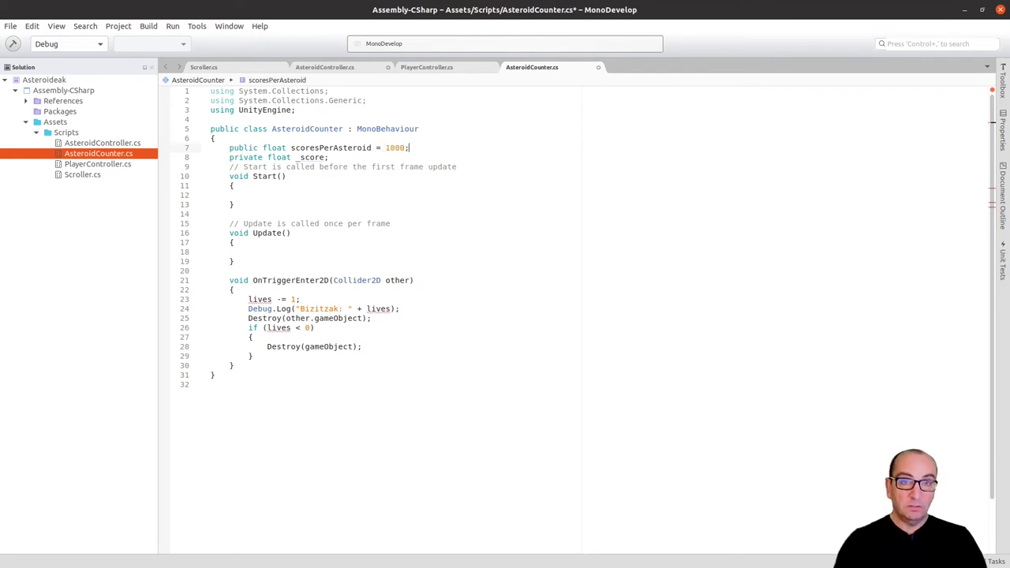
type(".0")
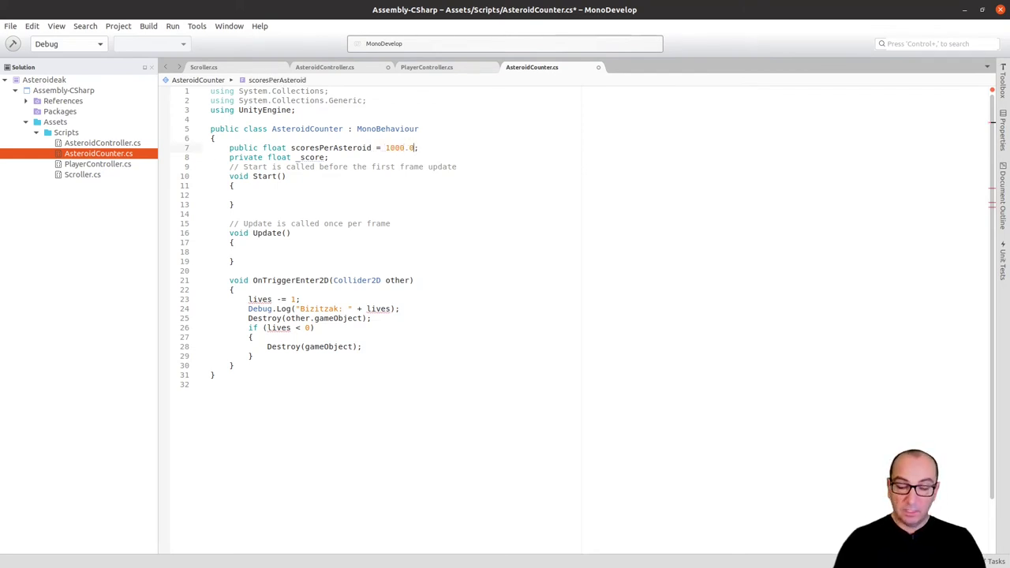
type("f")
key("End")
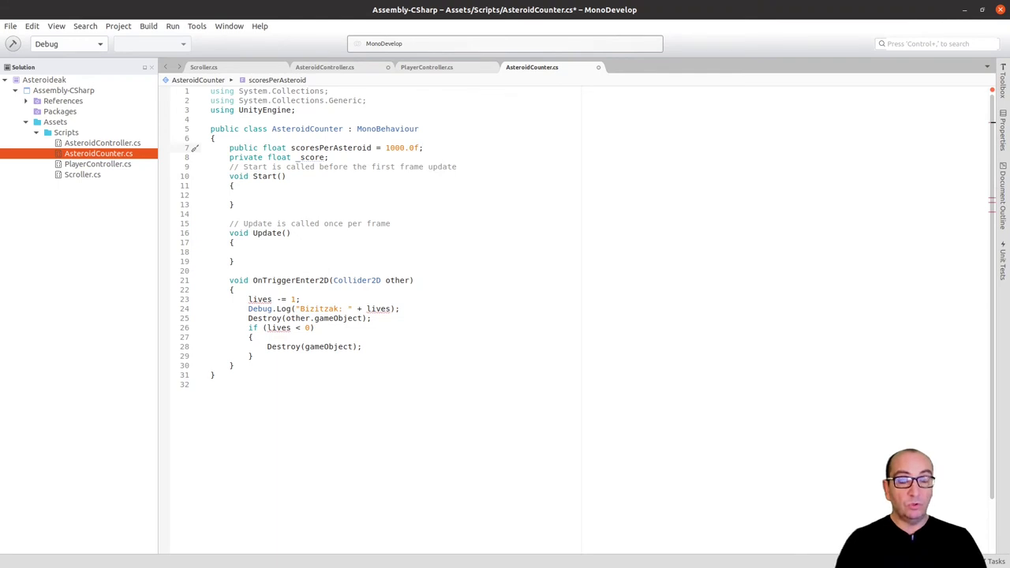
left_click(329, 158)
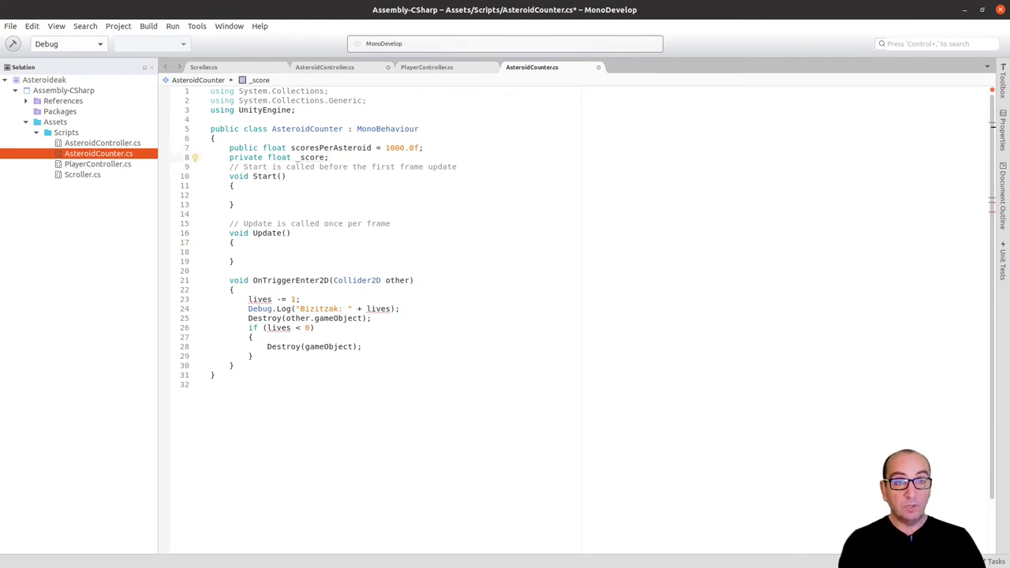
key("Return")
key("Down")
key("Down")
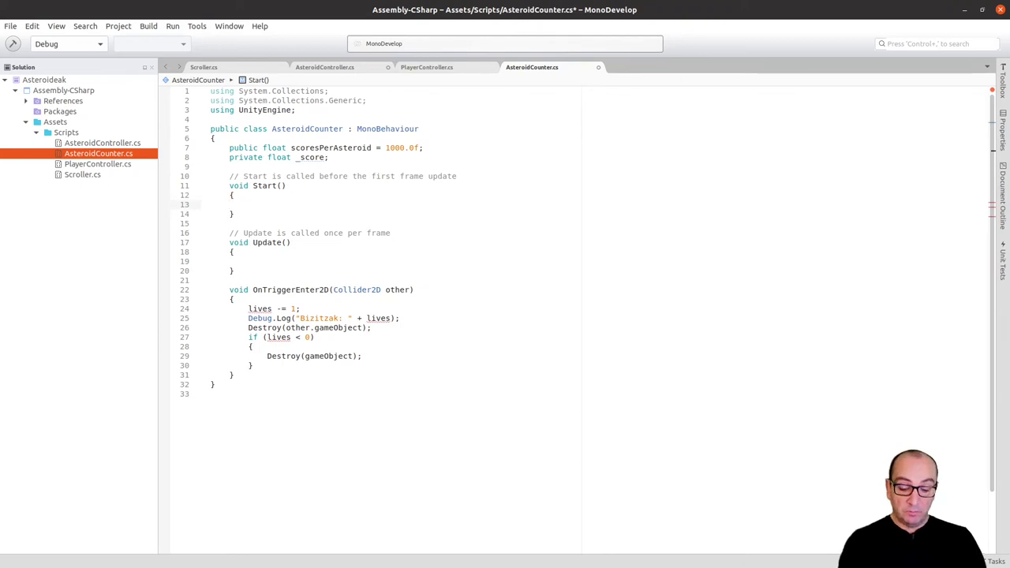
Set _score = 0.0f; inside Start() using the _score autocomplete suggestion.
type("_sco")
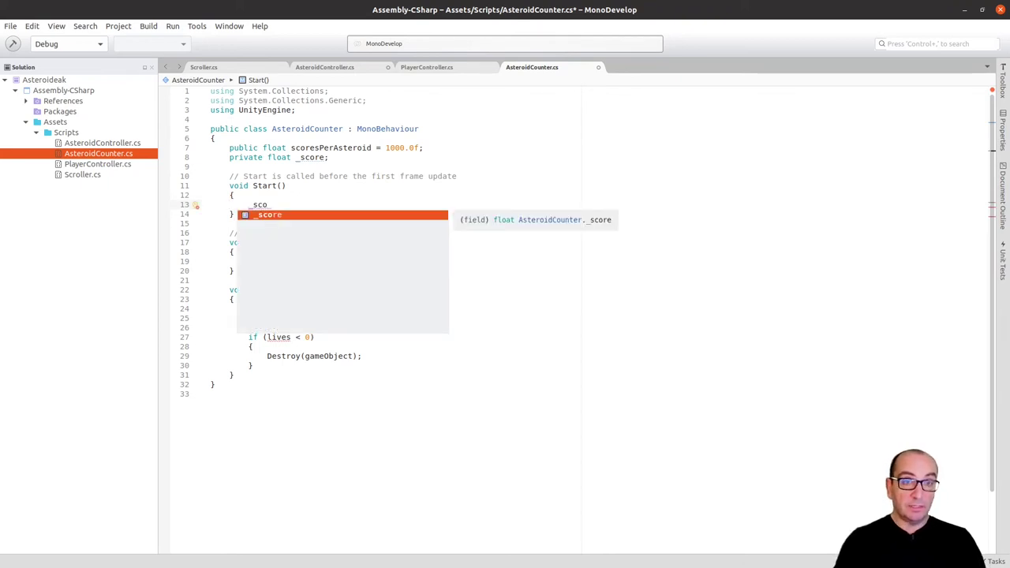
key("Return")
type("= 0")
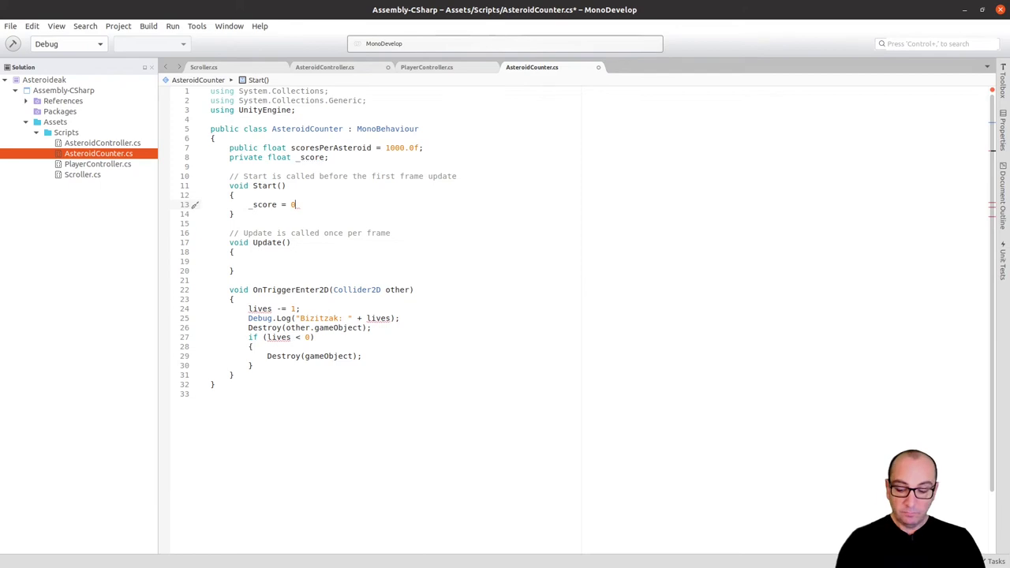
type(".0f;")
Delete the empty Update() method from AsteroidCounter.cs.
key("Down")
key("Down")
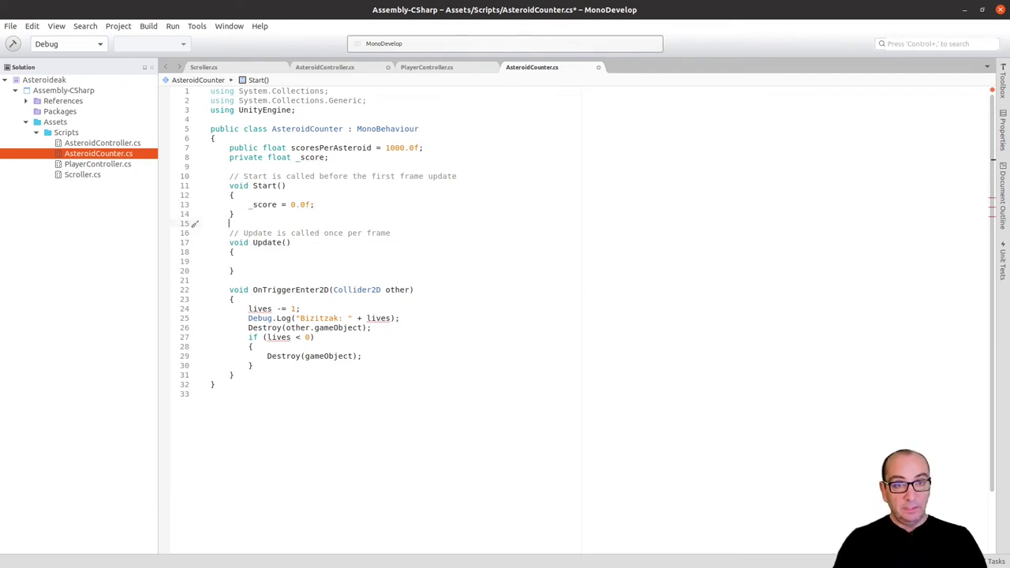
key("Down")
key("Down")
key("Down")
key("Down")
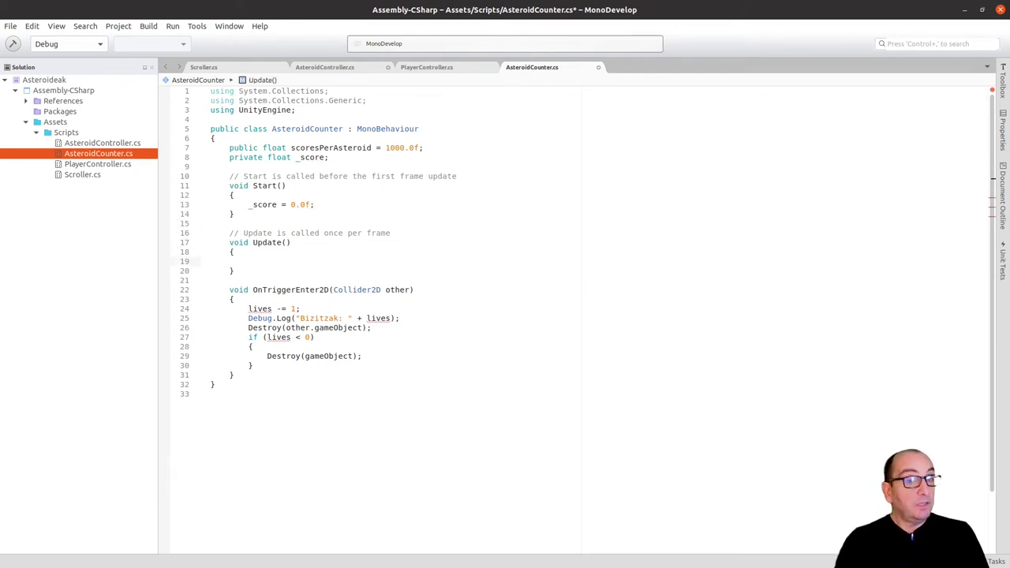
key("Down")
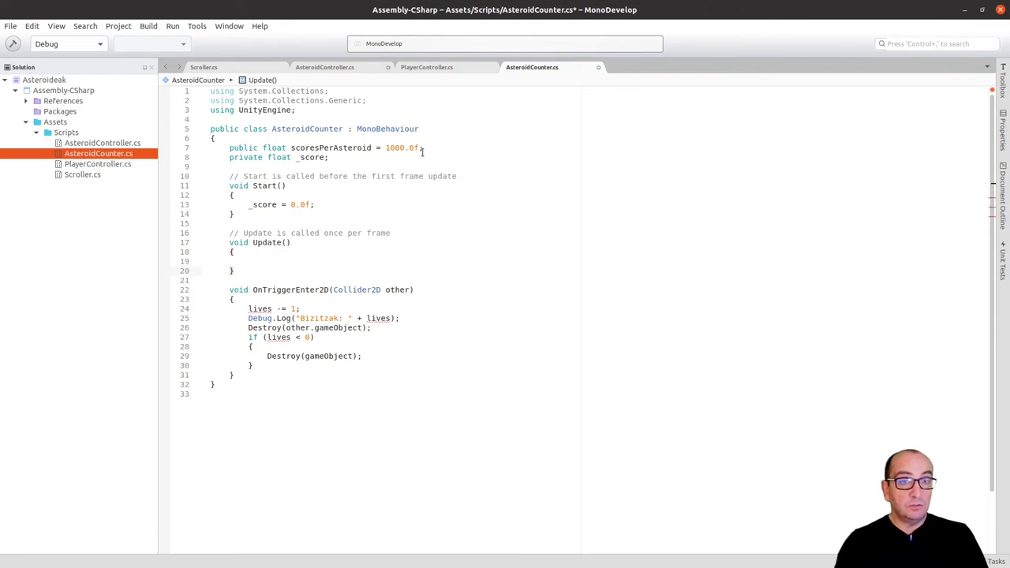
left_click(257, 217, "shift")
key("Delete")
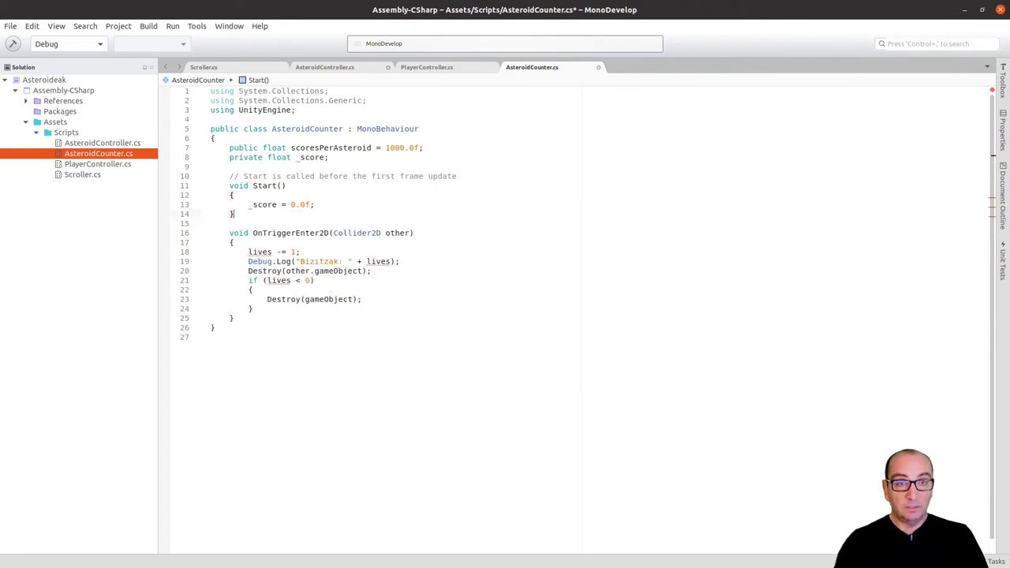
left_click(266, 251)
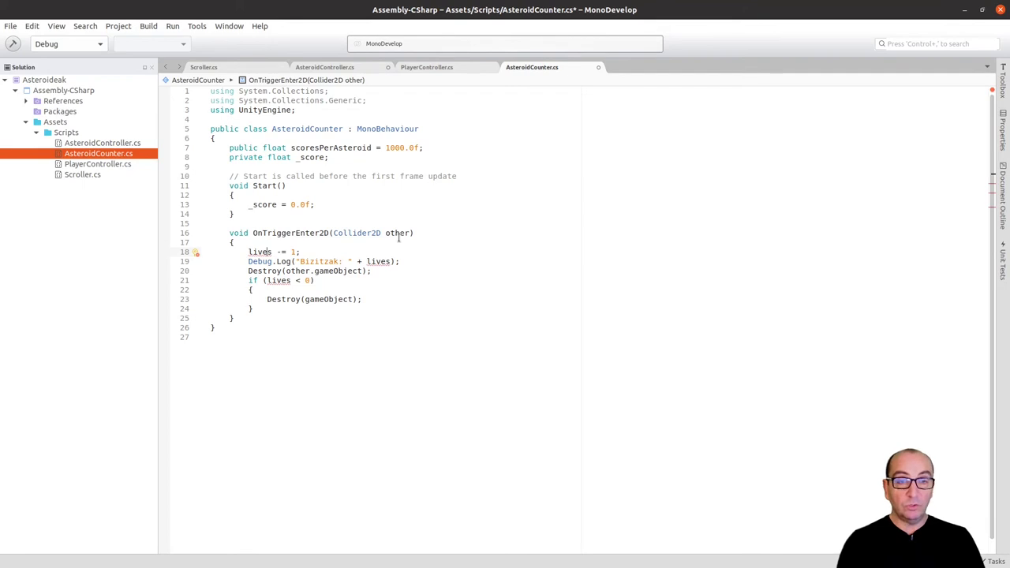
Remove the lives decrement and its Debug.Log line from OnTriggerEnter2D, leaving a new first line.
left_click(232, 242)
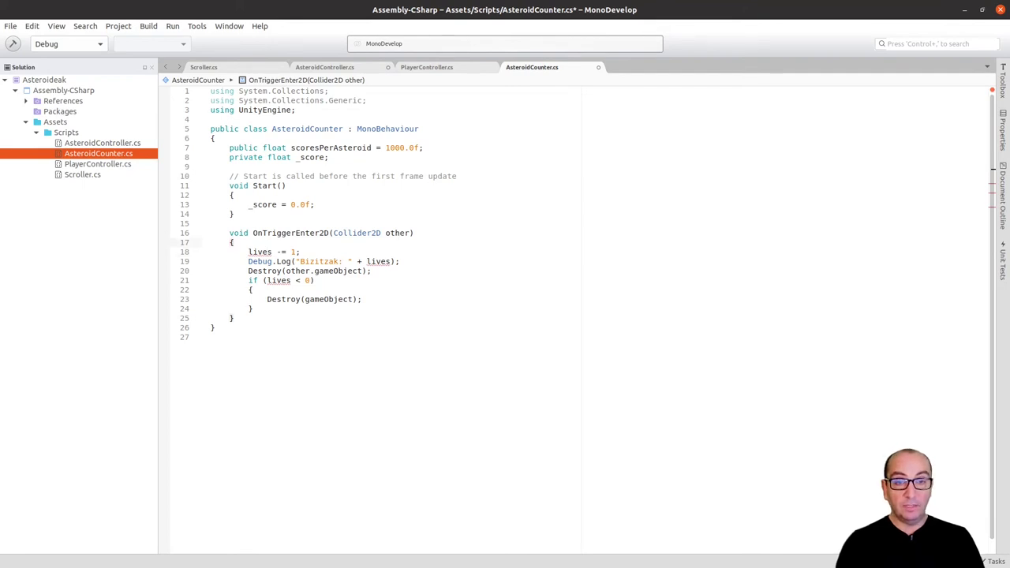
key("Return")
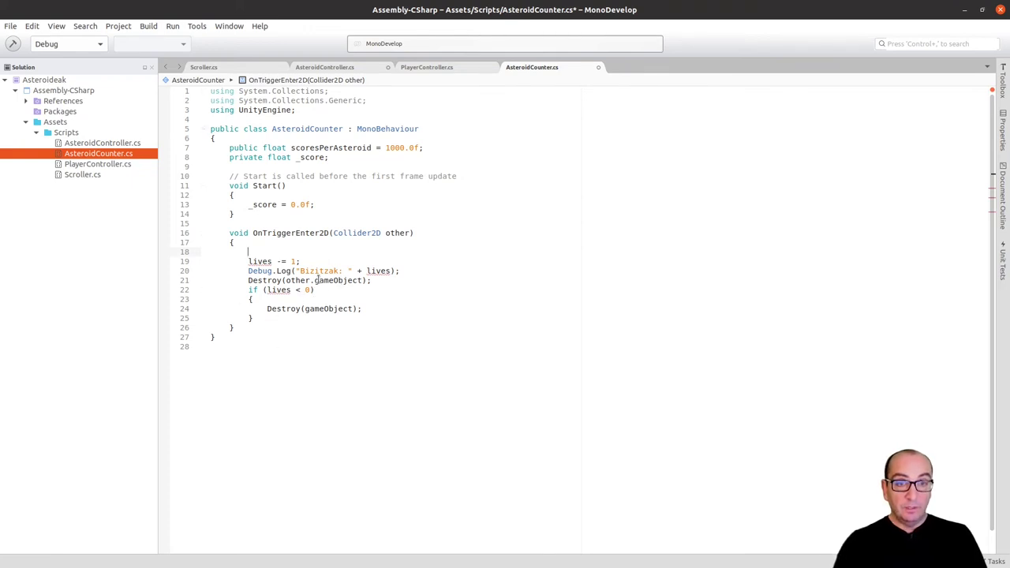
left_click(409, 270, "shift")
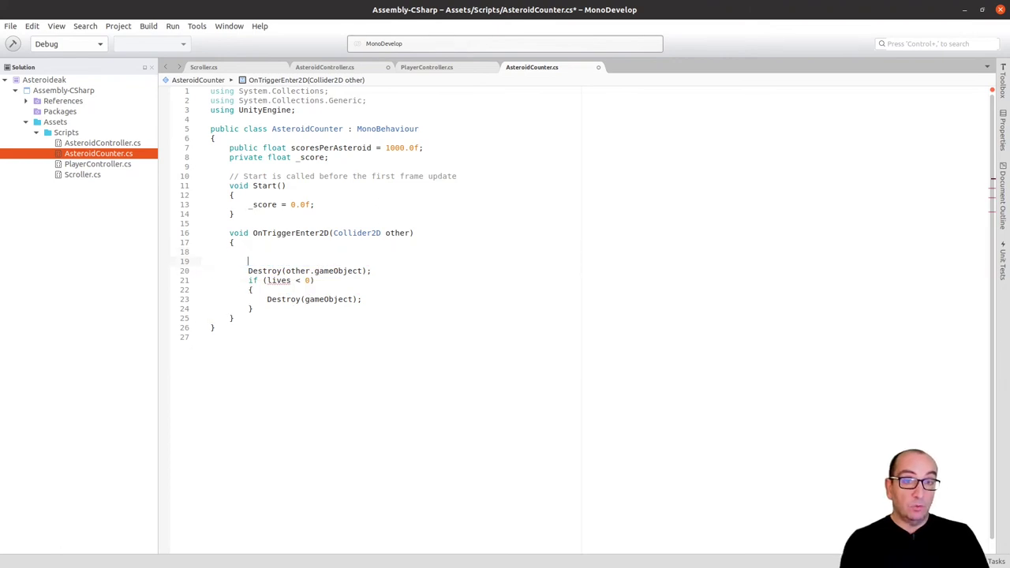
key("BackSpace")
Write _score += scoresPerAsteroid; as the handler's first line via autocomplete.
type("_")
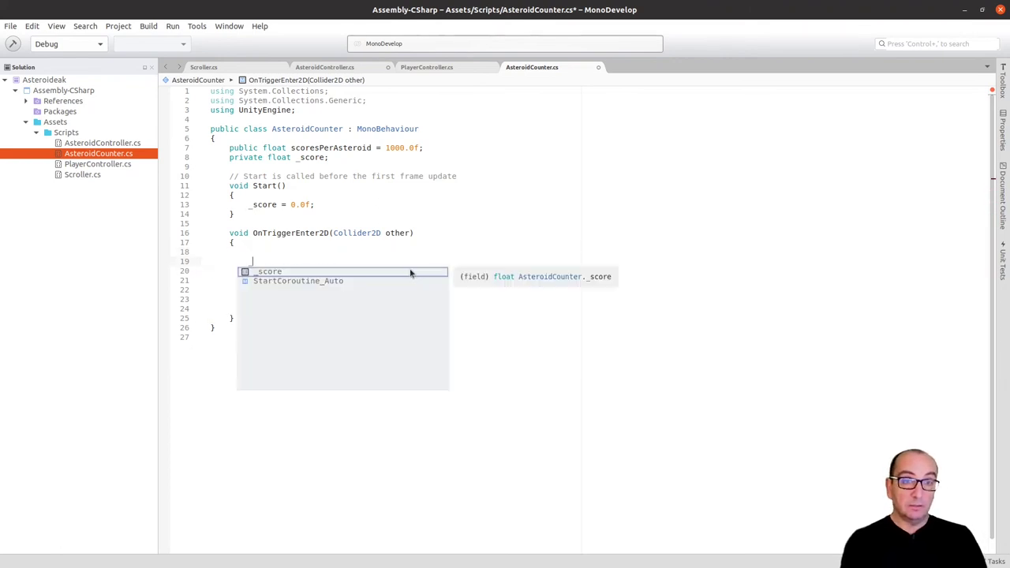
type("sco")
key("Return")
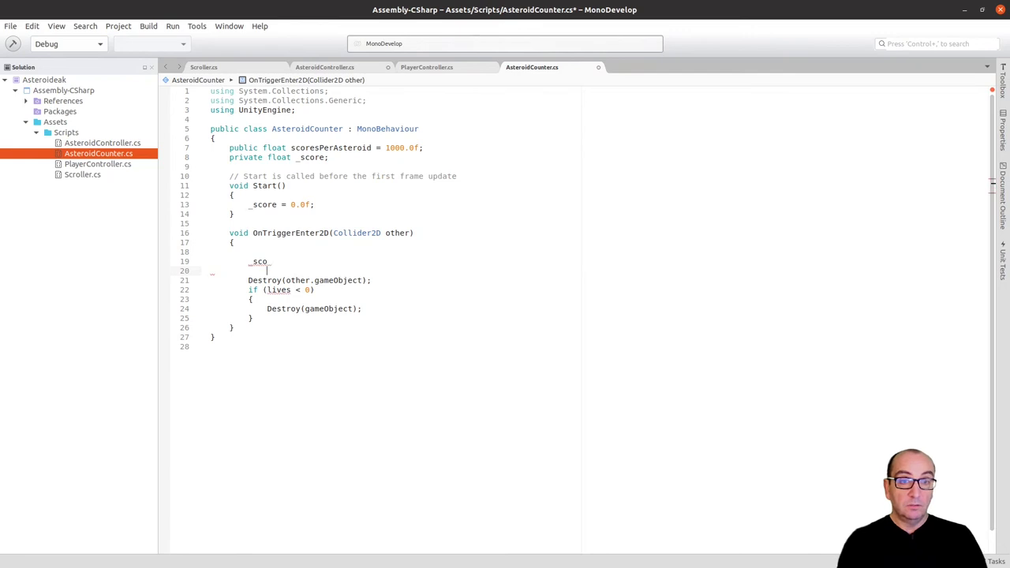
key("BackSpace")
key("ctrl+d")
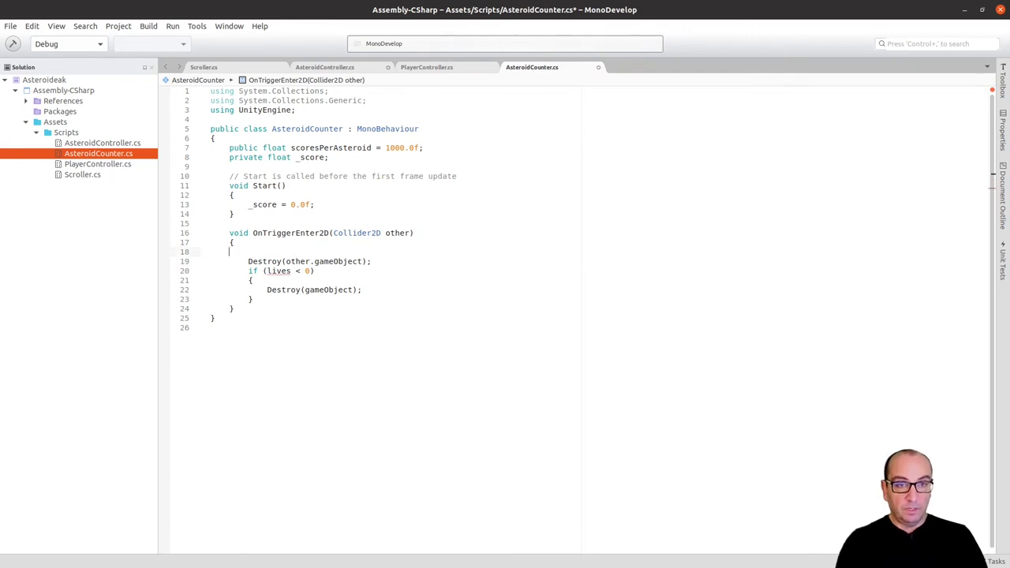
type("_sc")
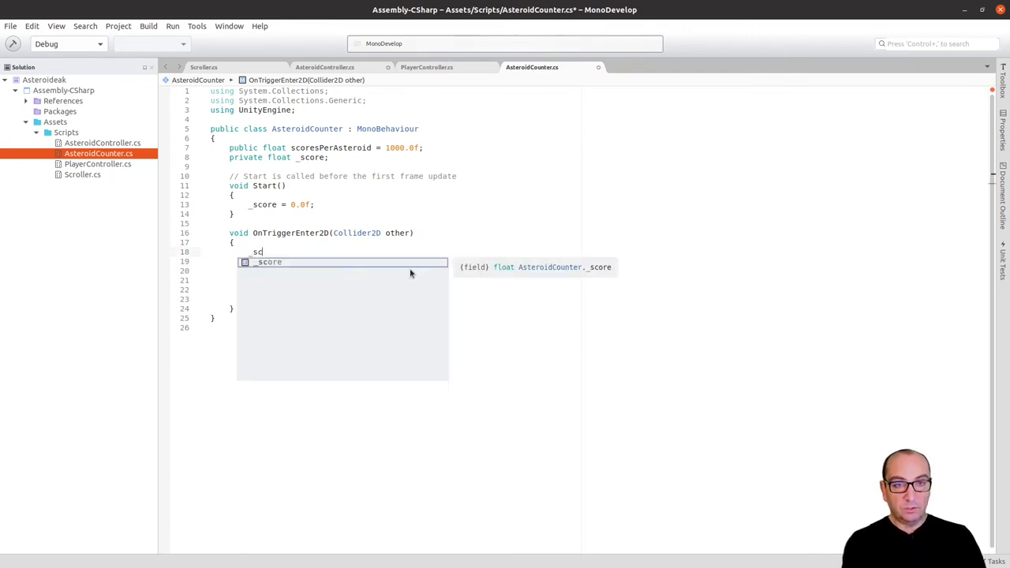
key("Return")
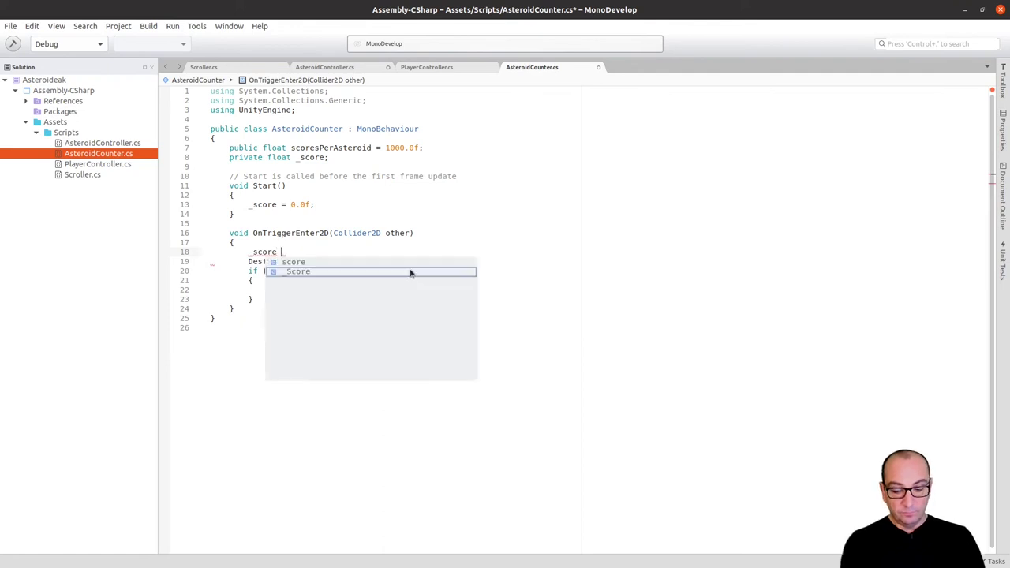
type("+= ")
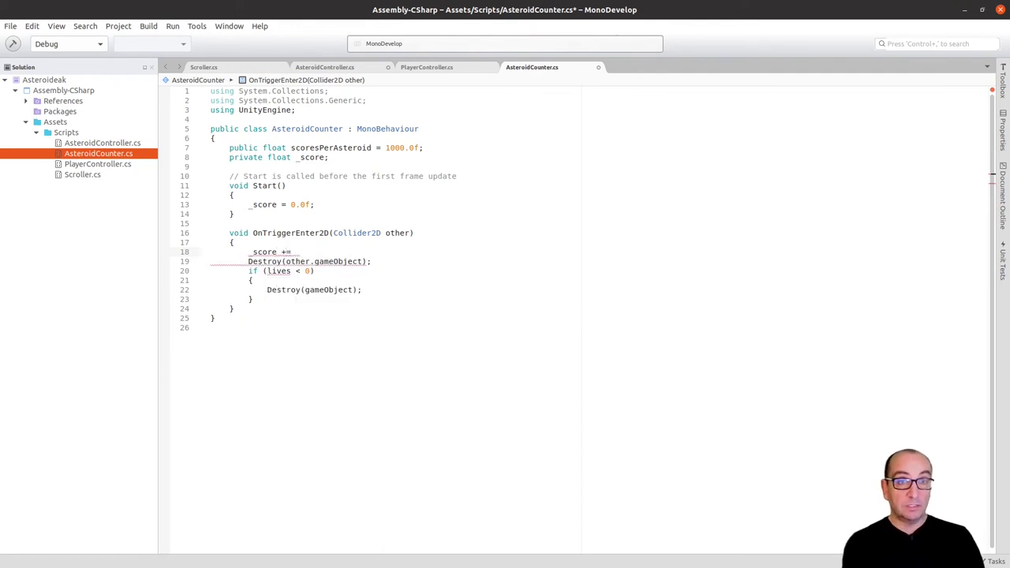
type("s")
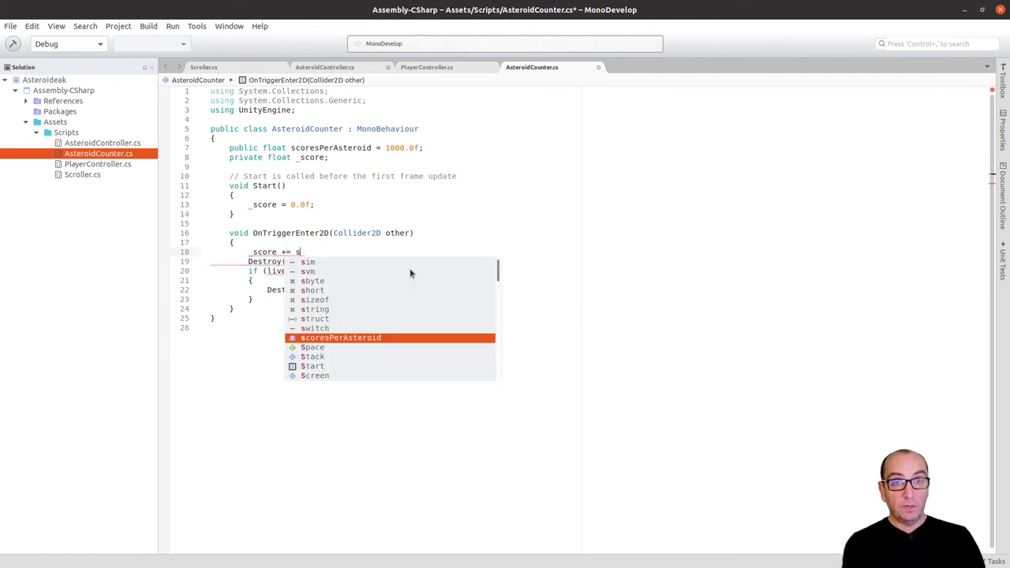
type("c")
key("Return")
type(";")
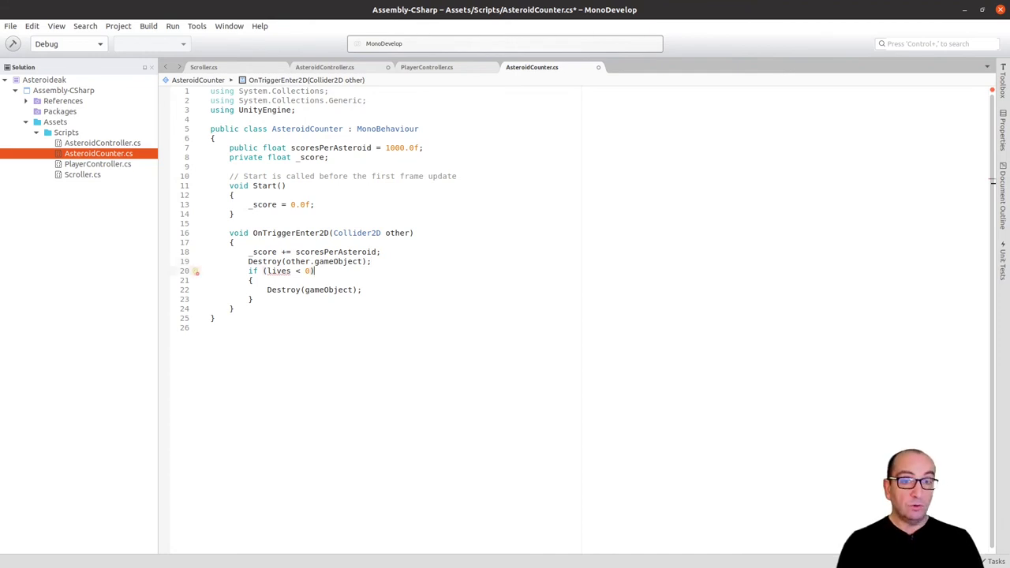
Replace the lives check with Debug.Log("Puntuazioa: " + _score); and save AsteroidCounter.cs.
left_click(260, 299, "shift")
key("Return")
type("D")
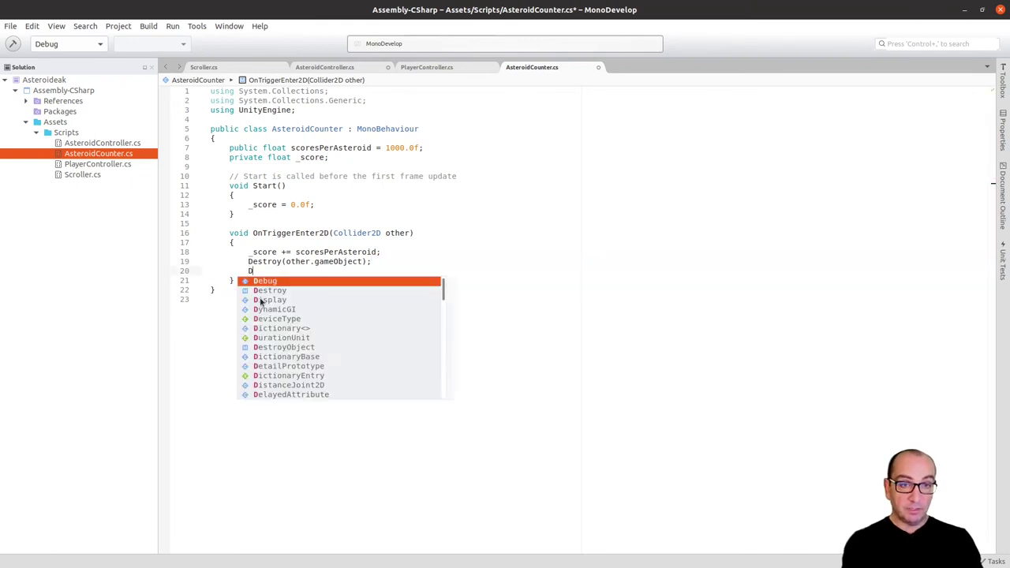
type("ebug")
key("Escape")
type(".")
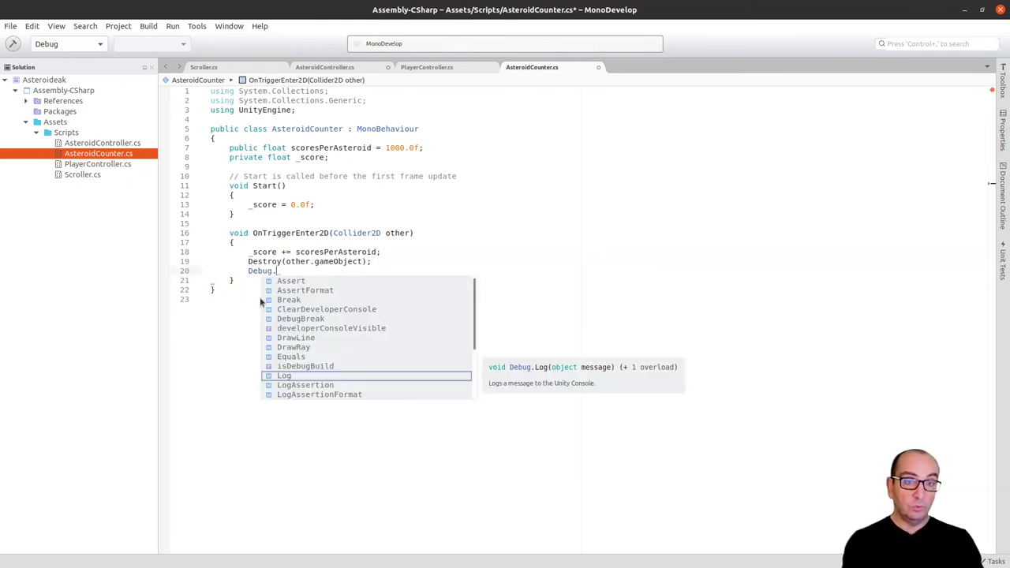
type("Log")
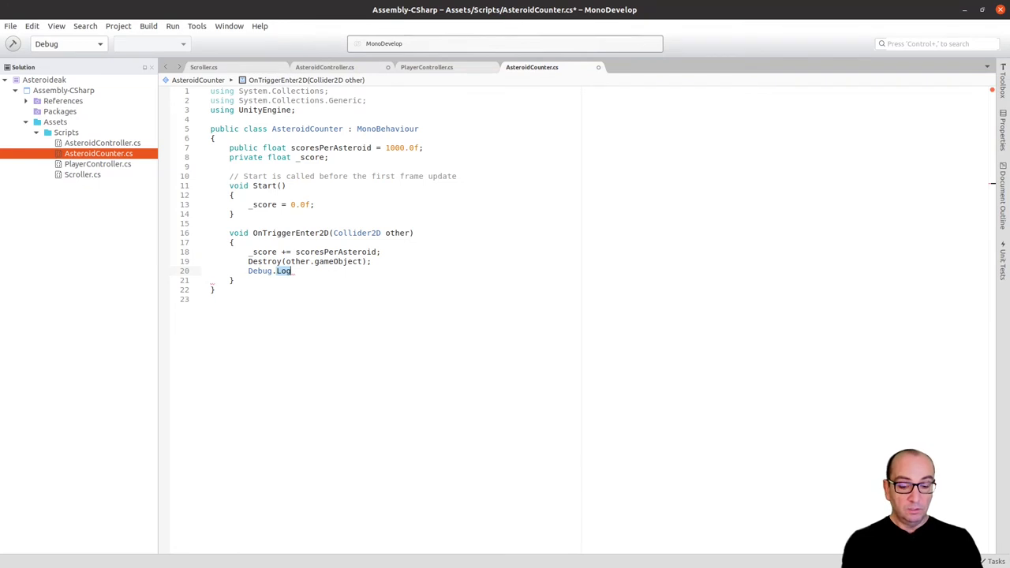
type("(\"")
type("Punt")
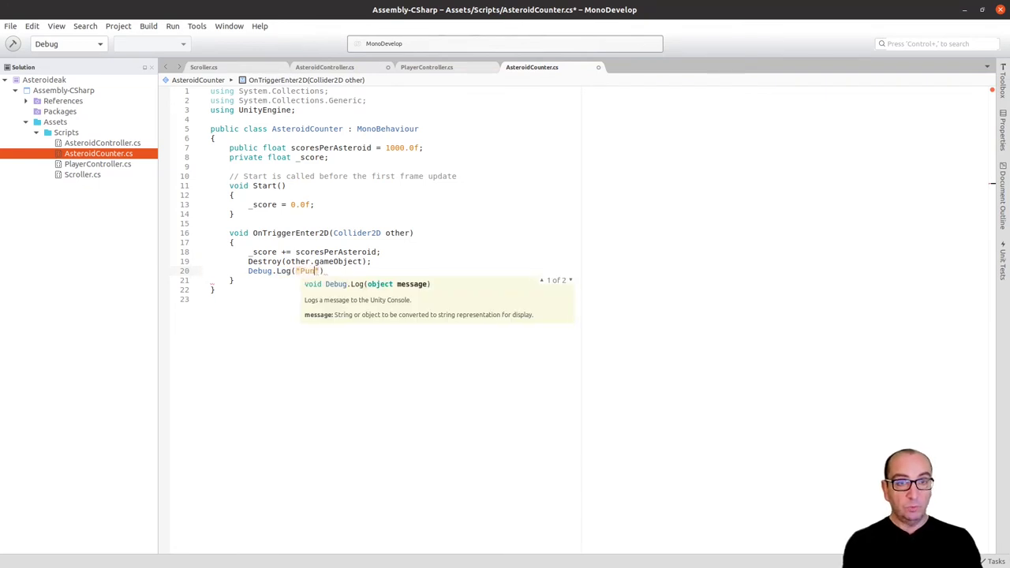
type("uazioa")
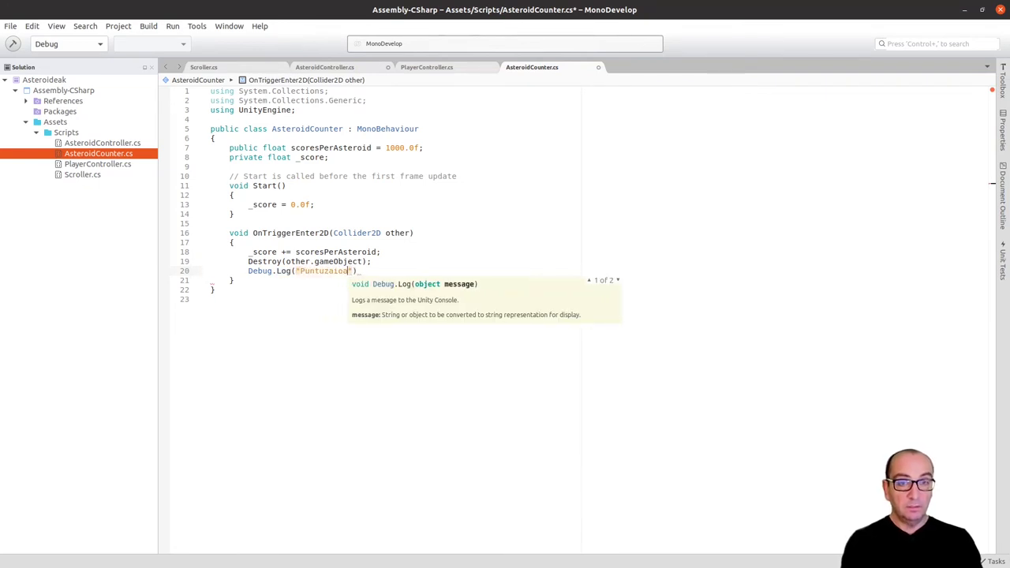
type(": \" + _")
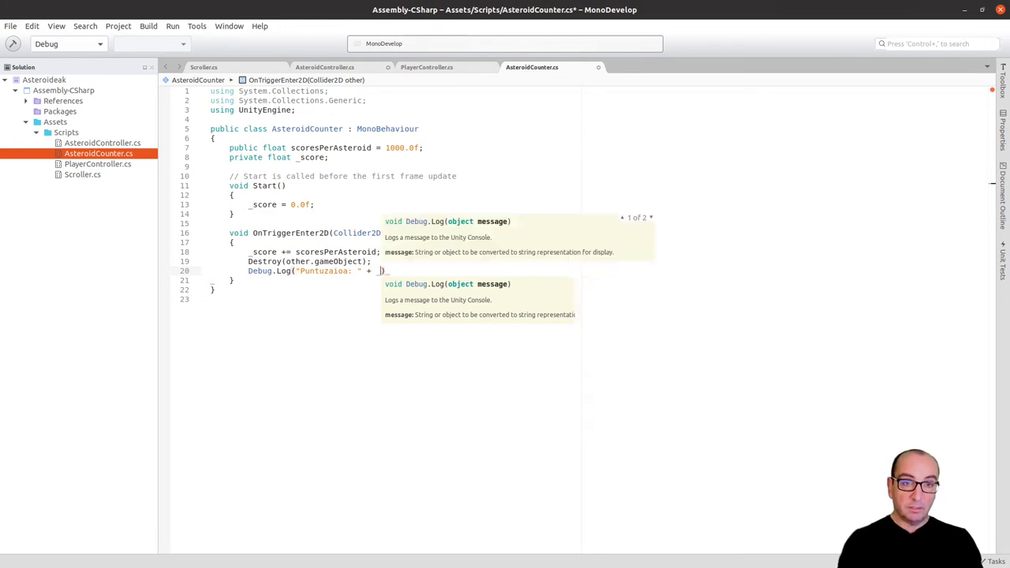
type("score)")
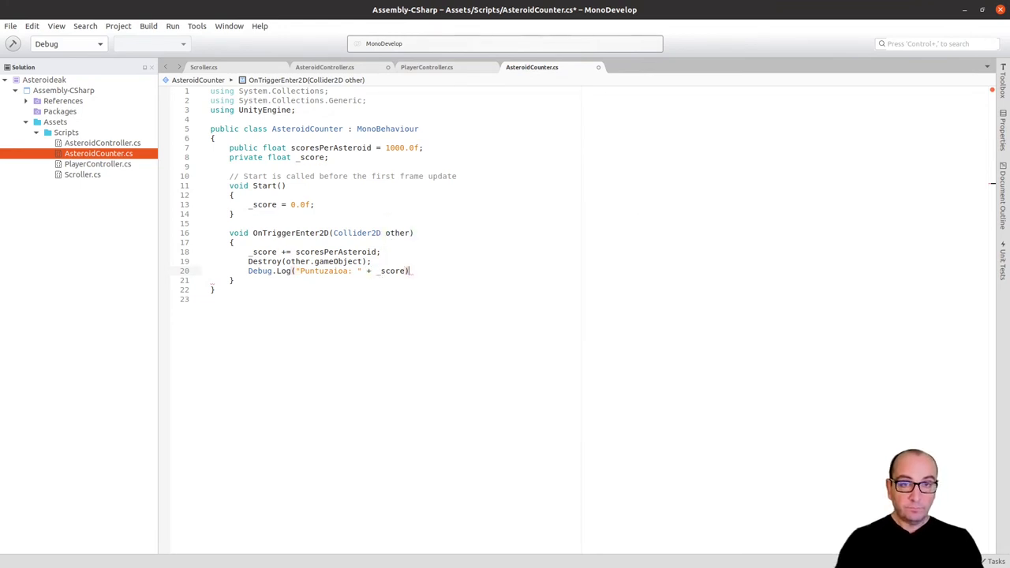
type(";")
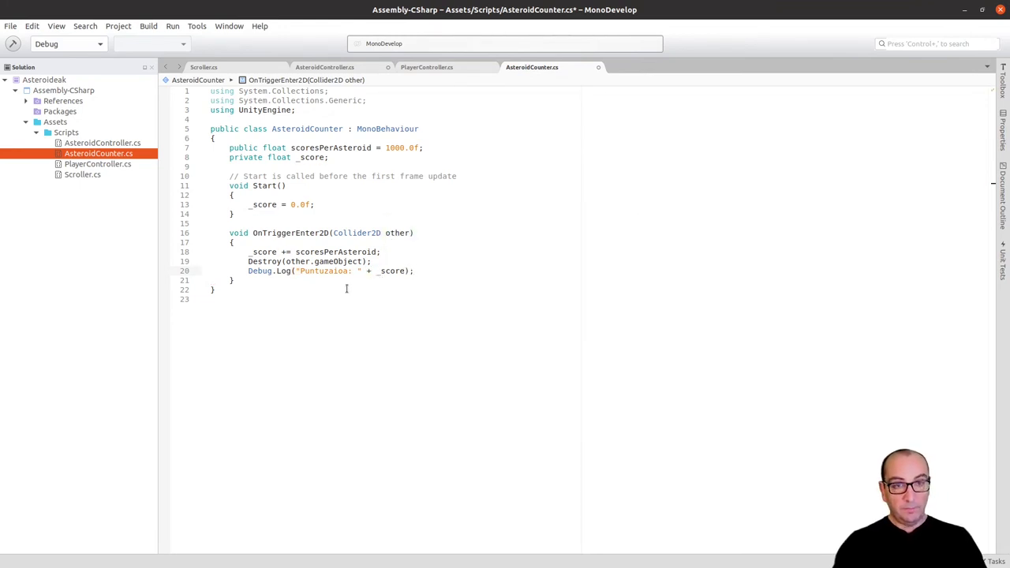
key("ctrl+s")
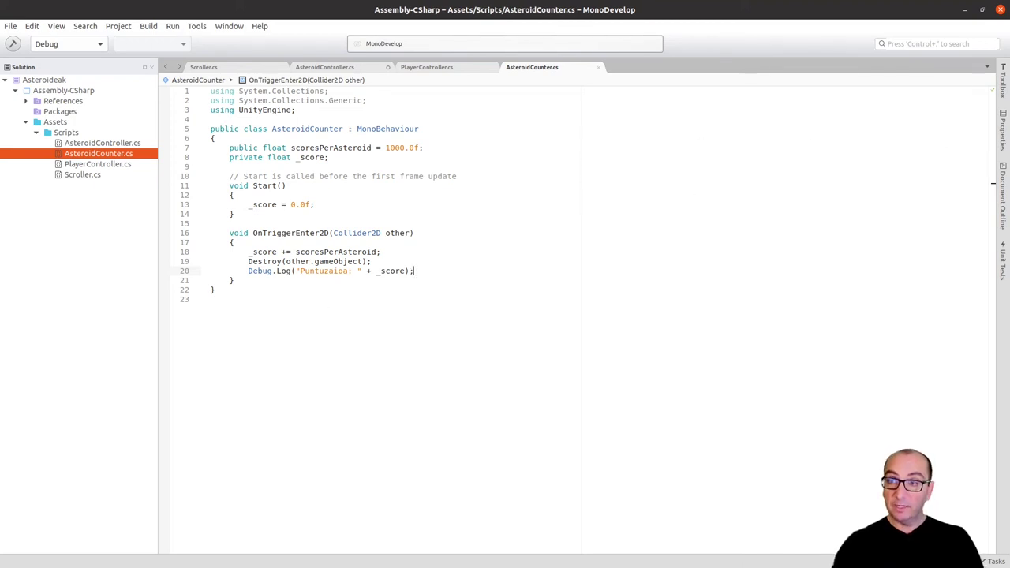
key("alt+Tab")
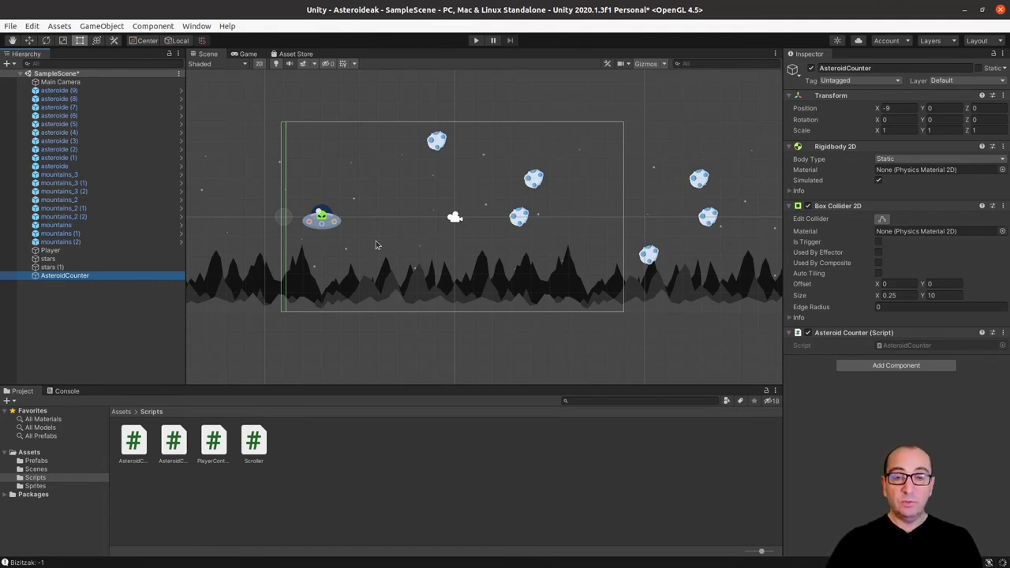
Play-test the game, watch Puntuazioa scores climb by 1000 to 7000 in the Console, then stop.
left_click(476, 41)
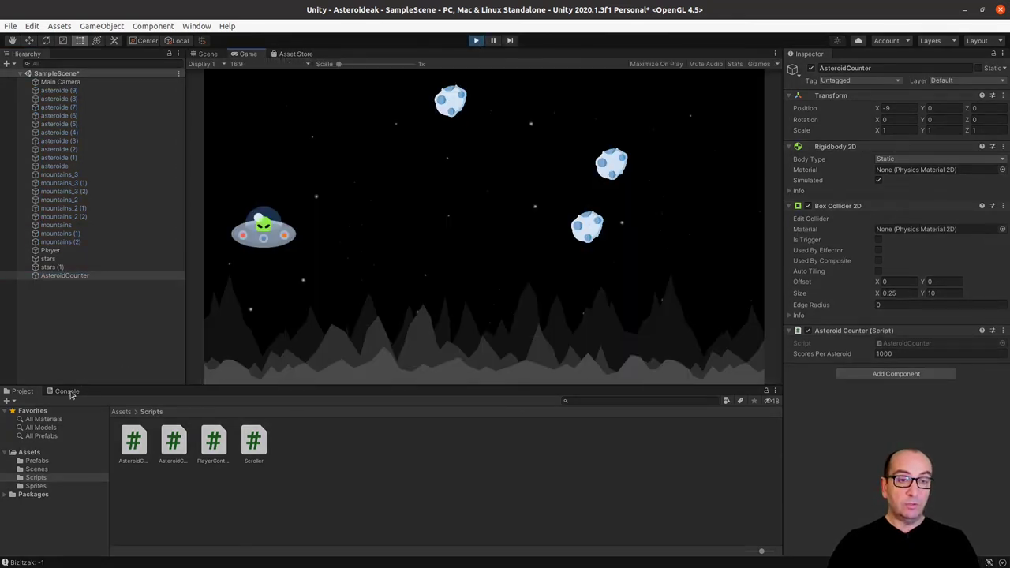
left_click(67, 392)
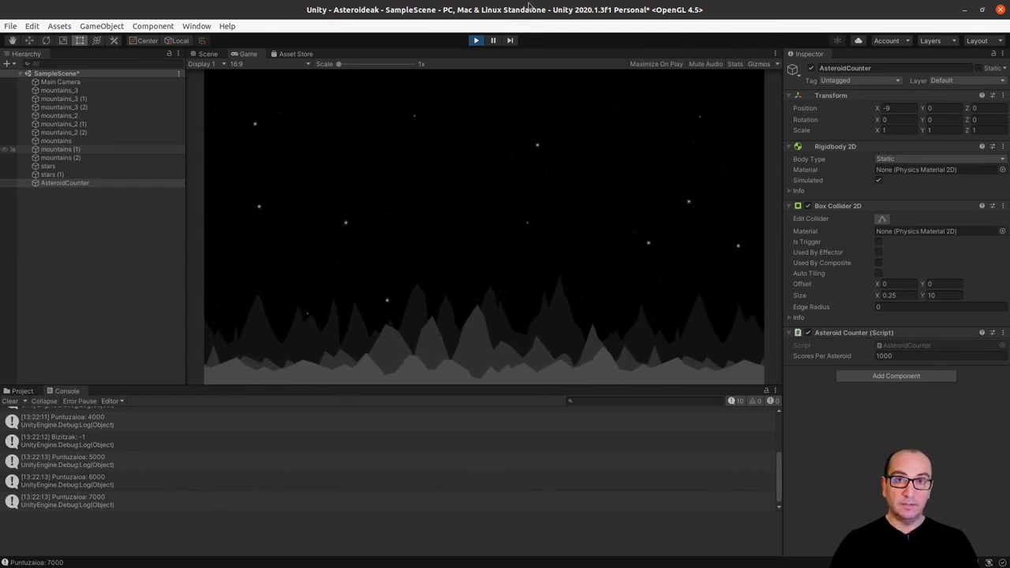
left_click(475, 40)
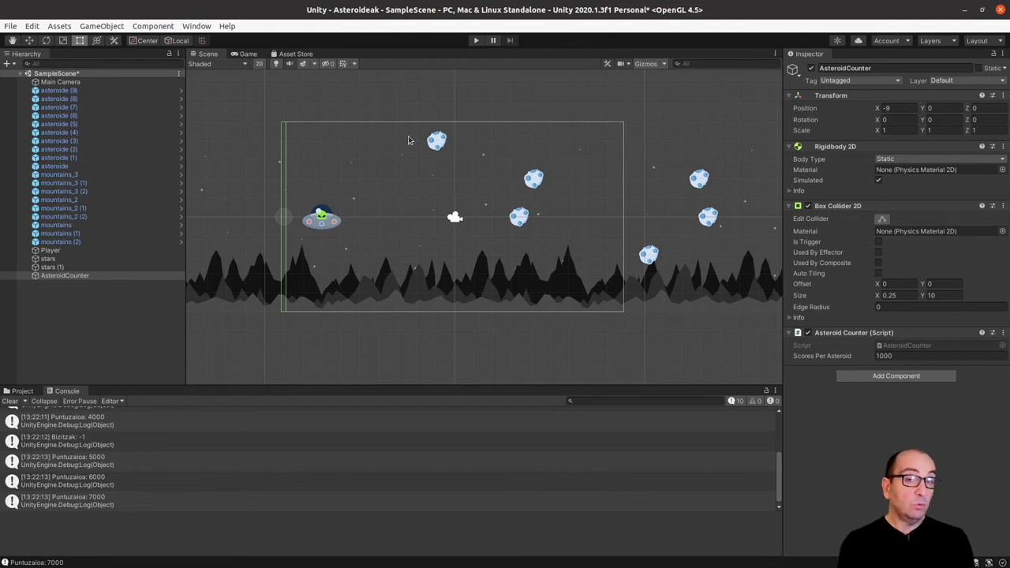
scroll(622, 229, "down", 2)
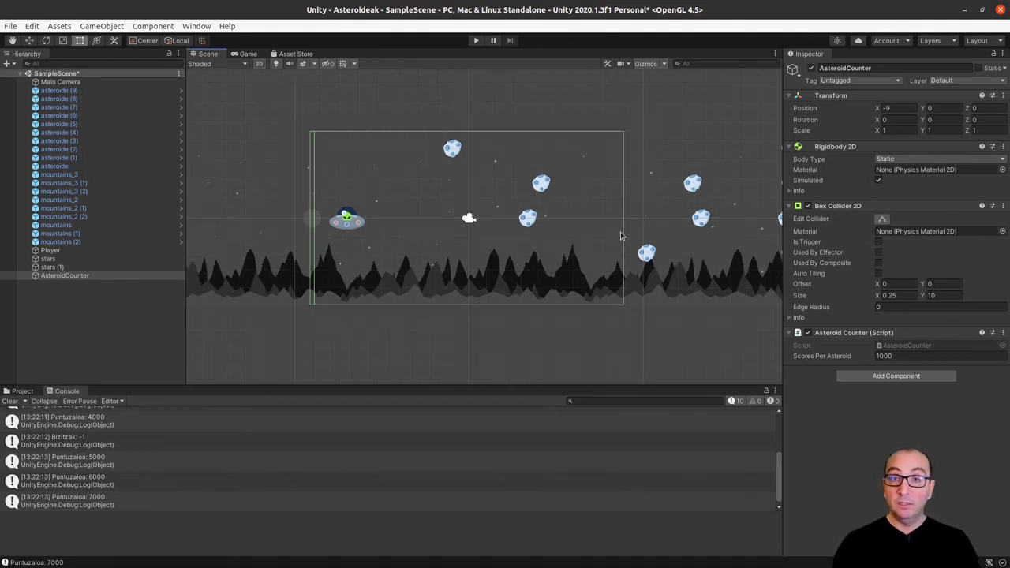
scroll(622, 229, "down", 2)
mouse_move(622, 229)
middle_mouse_down()
mouse_move(592, 258)
mouse_move(424, 252)
middle_mouse_up()
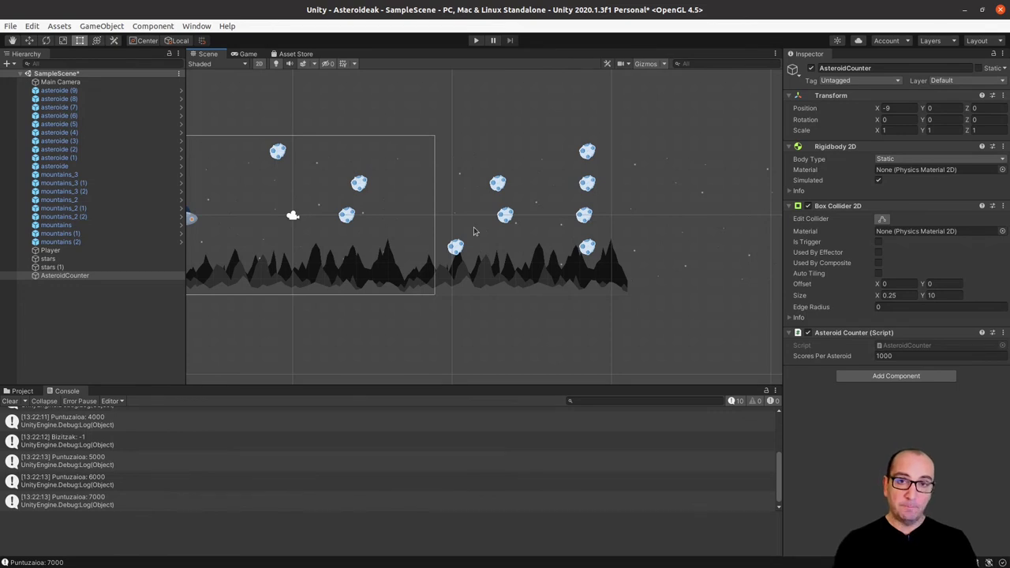
middle_click_drag(356, 249, 533, 243)
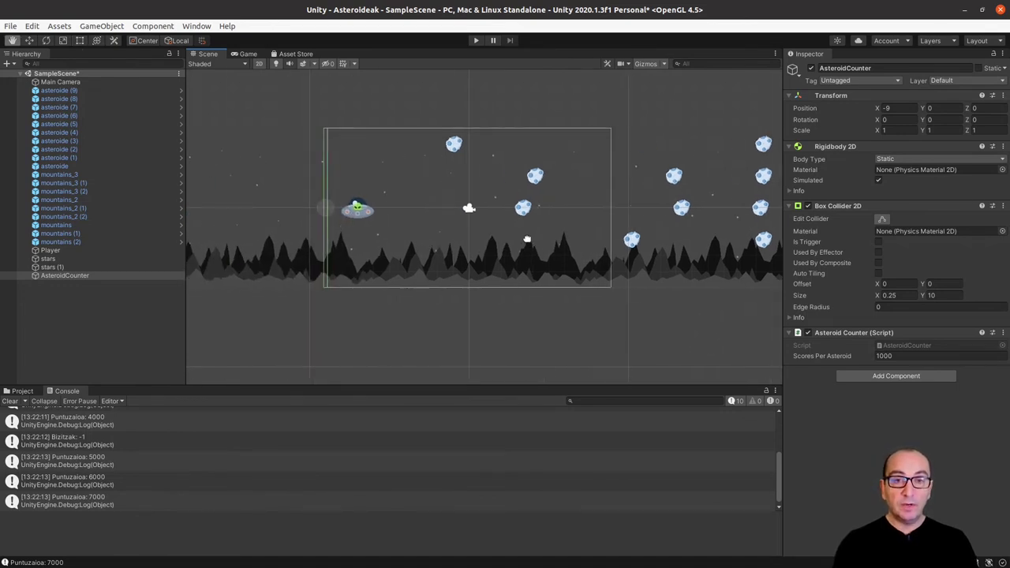